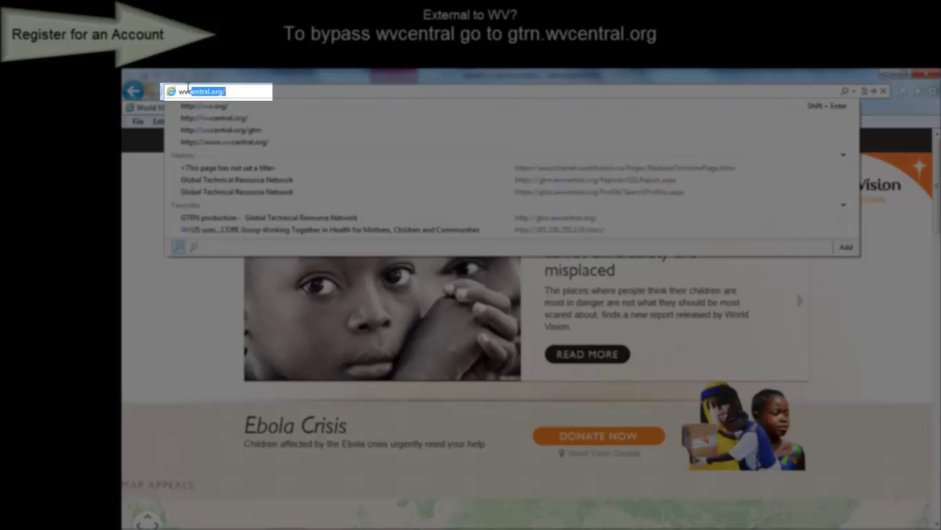
# Go to wvcentral.org and enter the username and password on the sign-in form
pyautogui.write('ral.org')
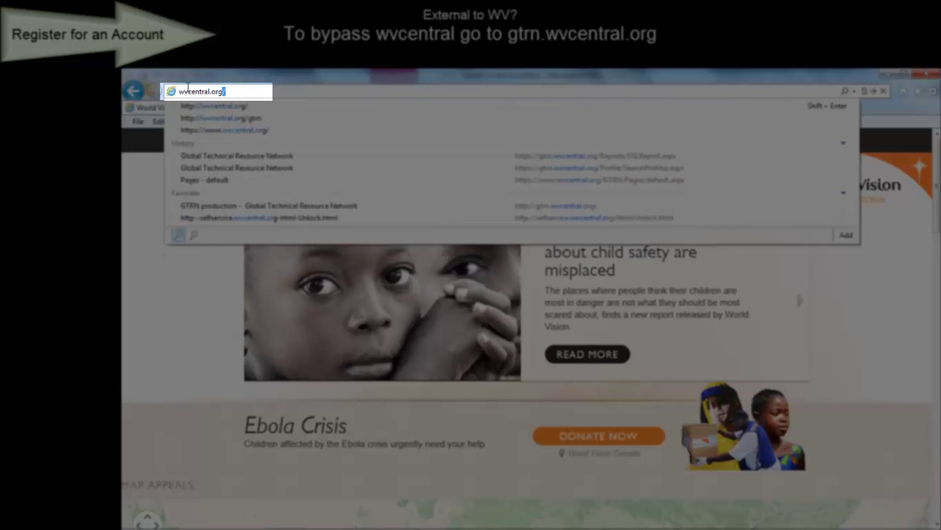
pyautogui.press('Return')
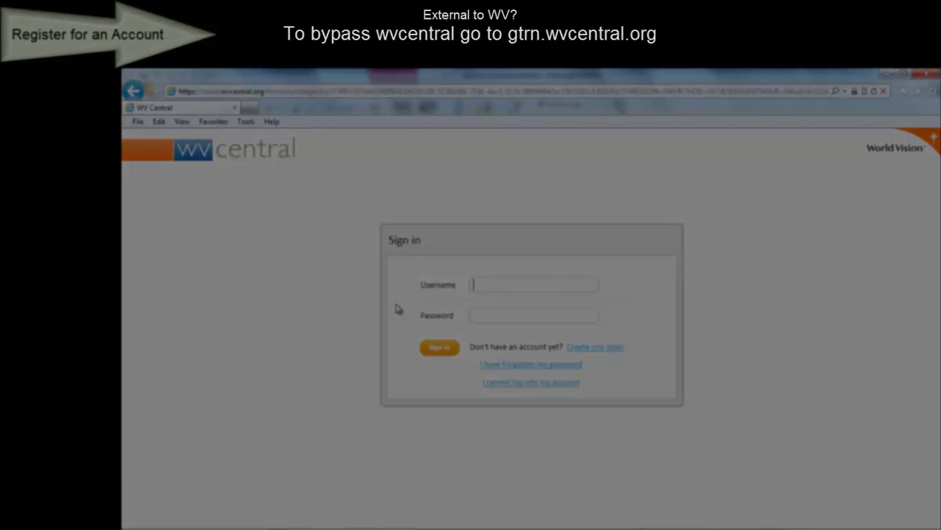
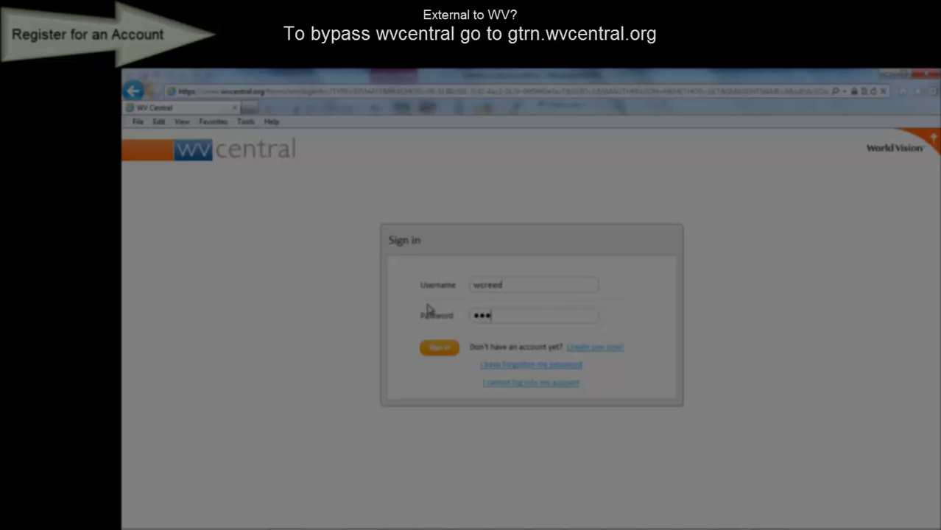
pyautogui.write('••••••••')
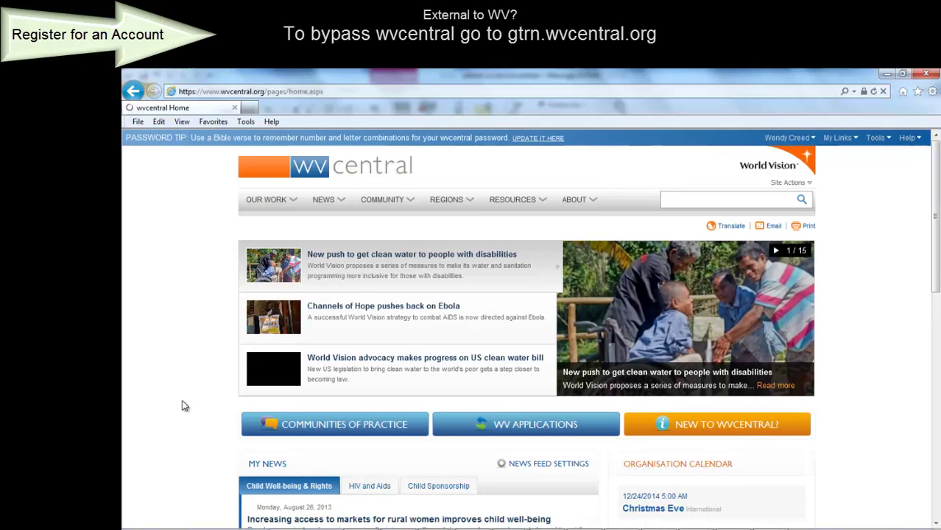
# Open the GTRN site from the WV Applications links under Tools
pyautogui.click(881, 143)
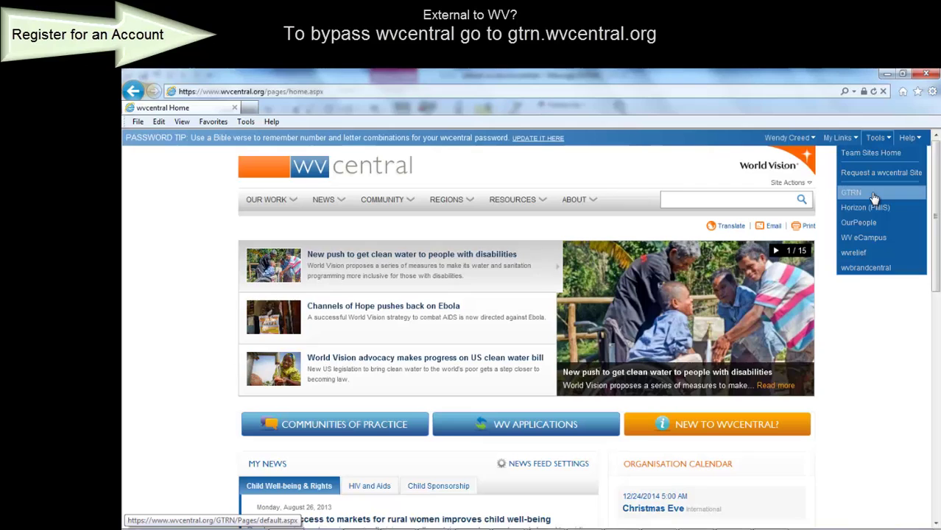
pyautogui.click(562, 429)
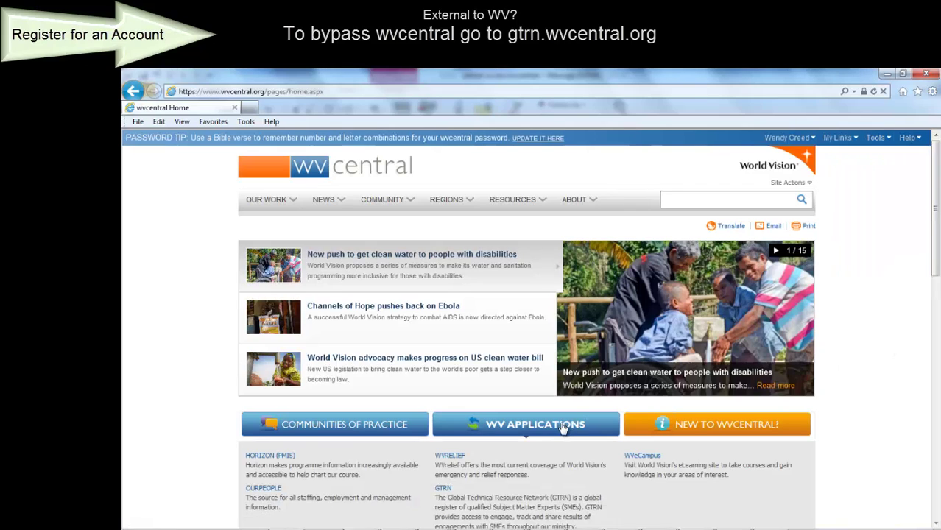
pyautogui.click(442, 491)
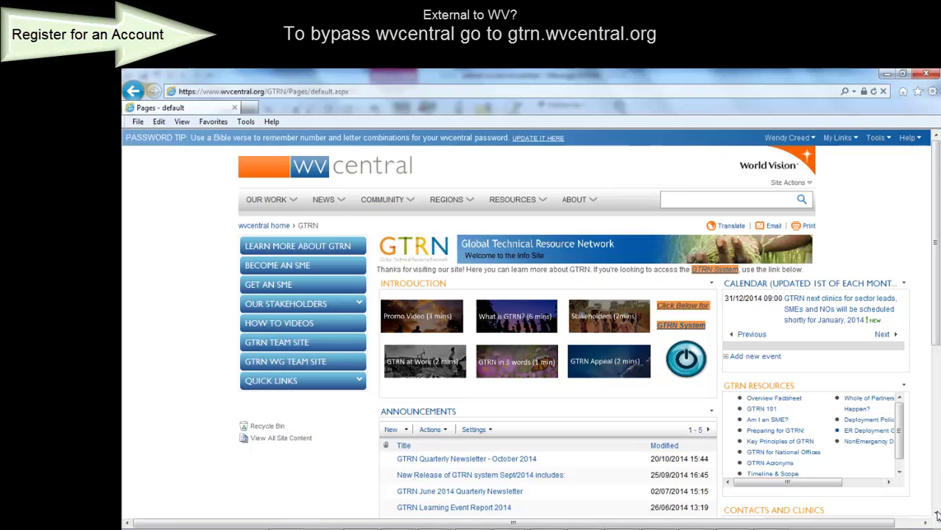
# Scroll the GTRN info page and expand the Our Stakeholders section
pyautogui.scroll(-5, 937, 516)
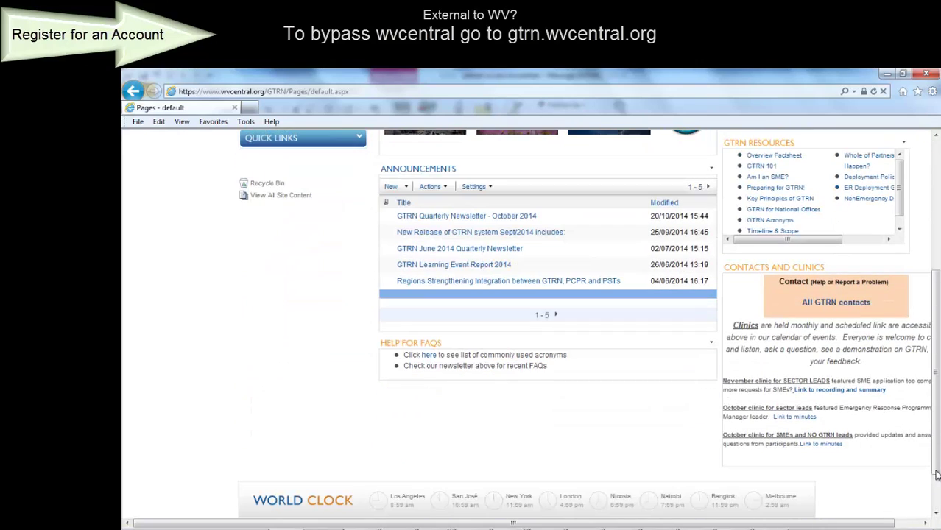
pyautogui.scroll(3, 937, 418)
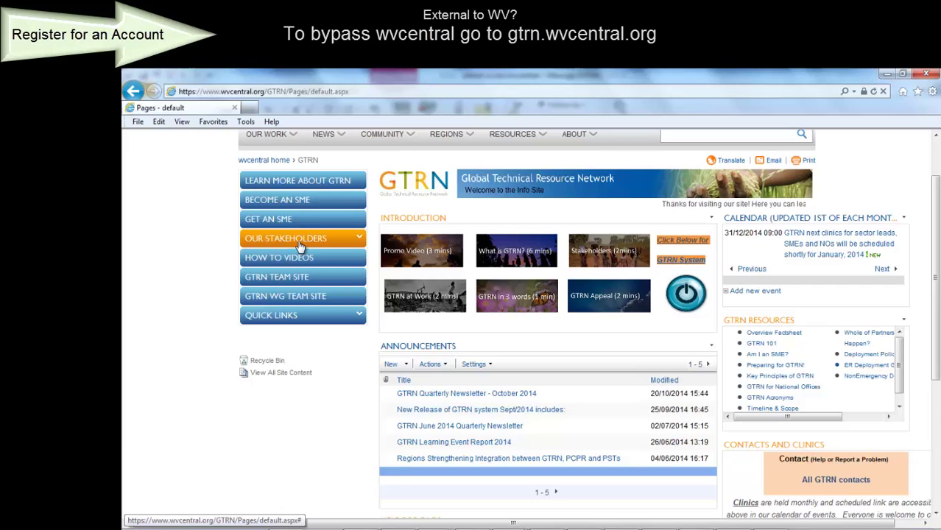
pyautogui.click(301, 247)
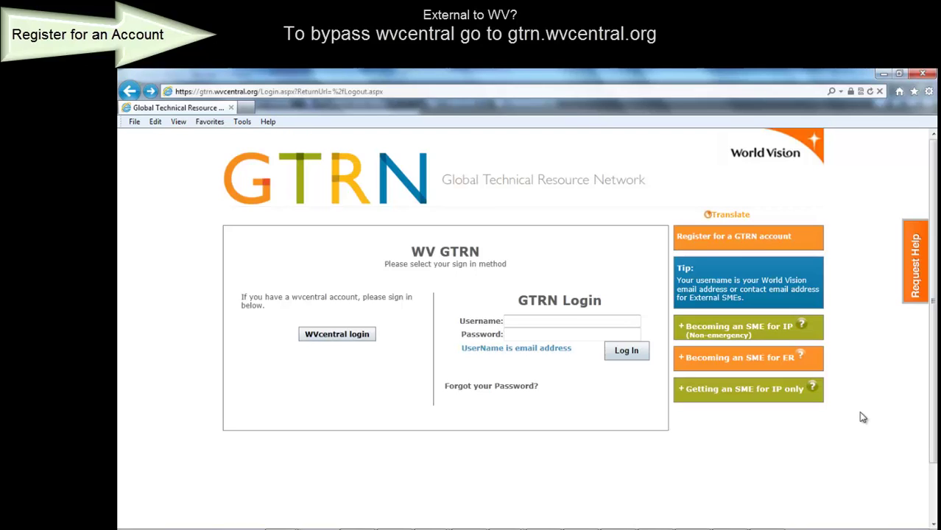
# Start a GTRN account registration and fill in the staff e-mail and first name
pyautogui.click(759, 240)
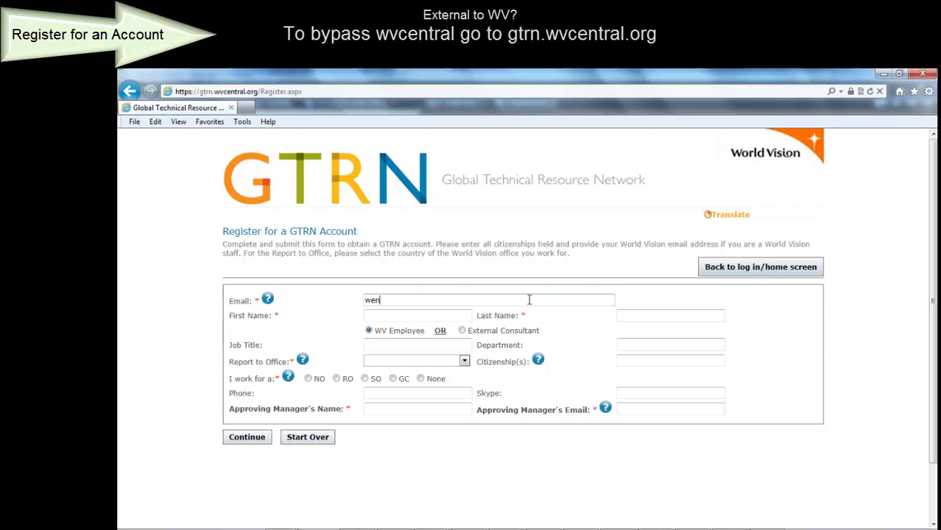
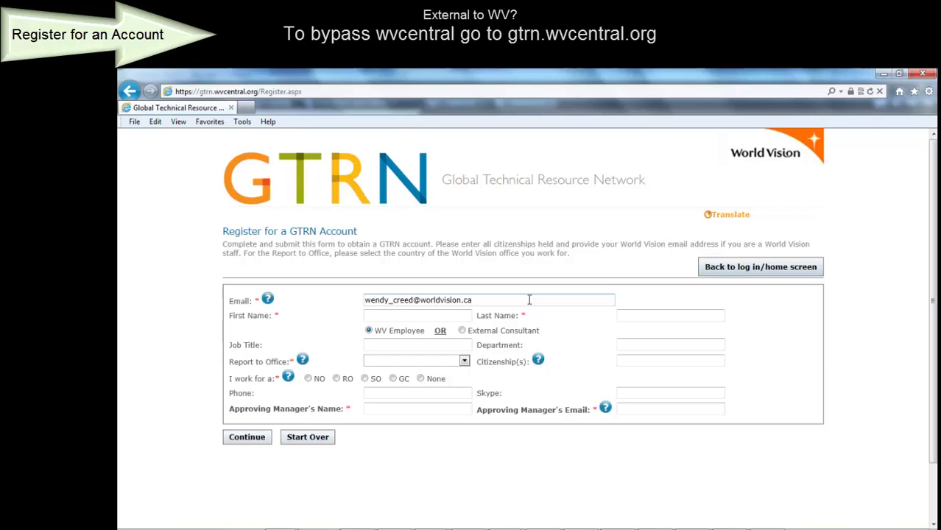
pyautogui.click(467, 317)
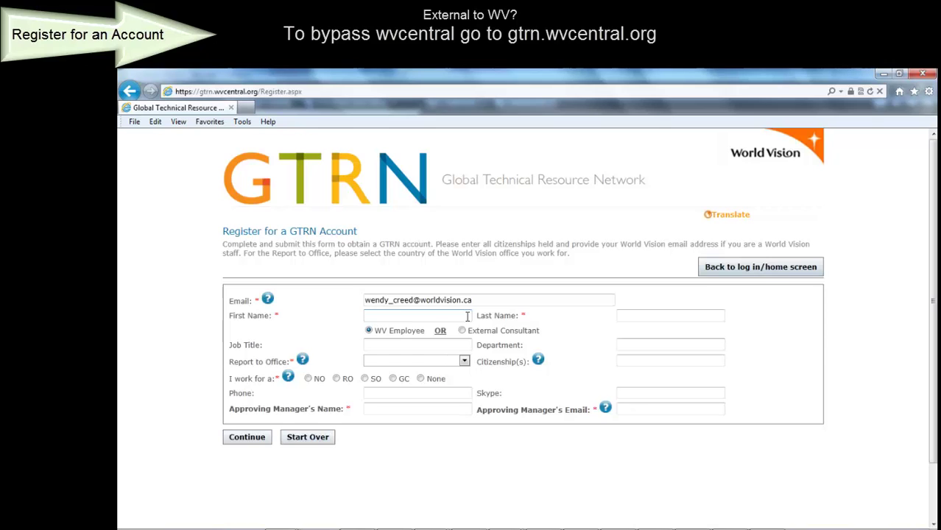
pyautogui.write('Wendy')
pyautogui.press('Tab')
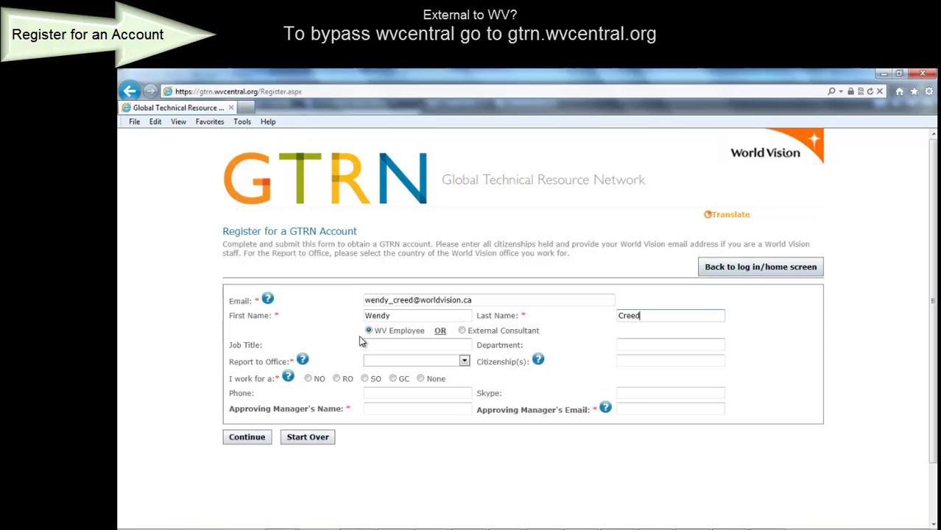
# Choose Ethiopia as the report-to office and mark the user as working for a GC
pyautogui.click(414, 362)
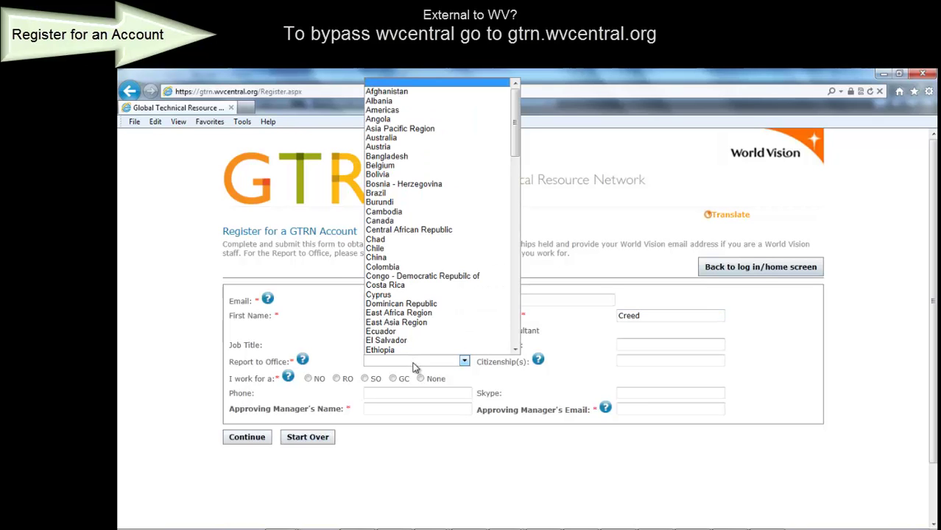
pyautogui.click(375, 352)
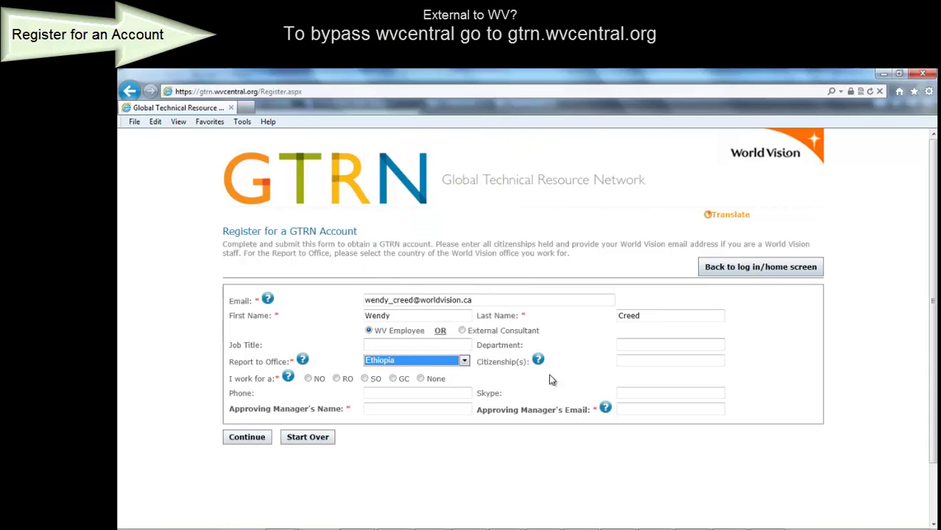
pyautogui.click(625, 360)
pyautogui.moveTo(537, 362)
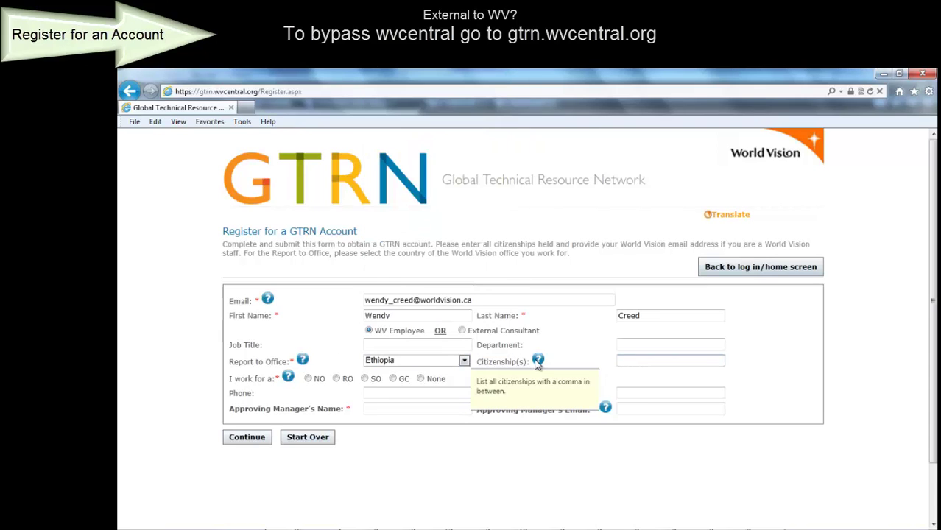
pyautogui.click(393, 379)
pyautogui.click(404, 410)
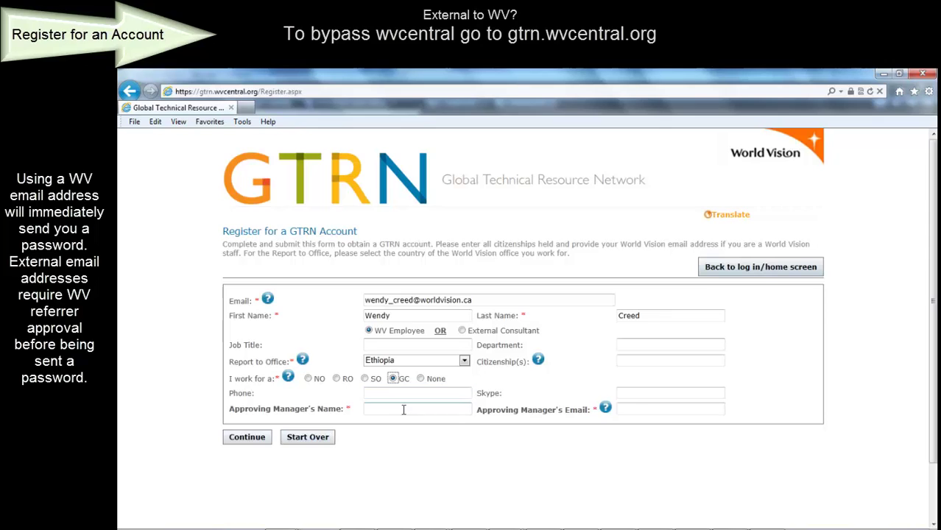
pyautogui.click(403, 410)
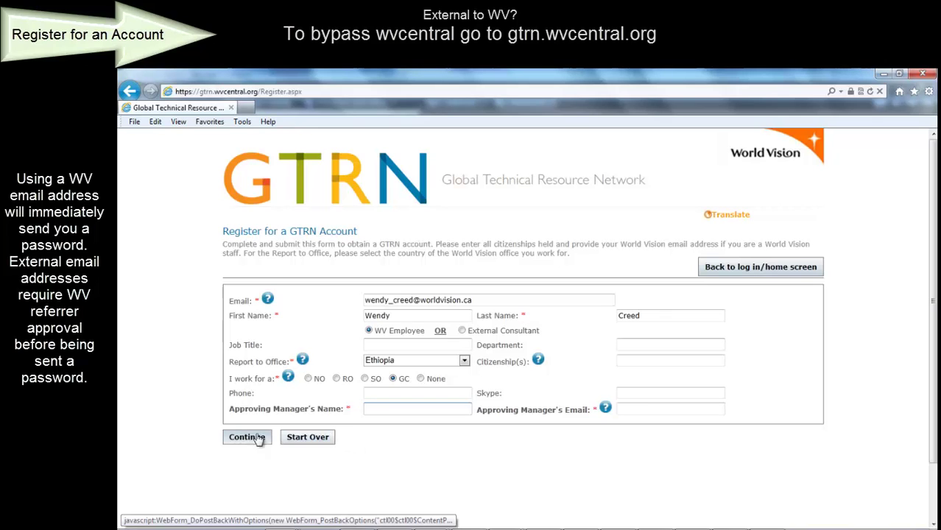
# Return to the GTRN login screen and fill in the saved username and password
pyautogui.click(732, 271)
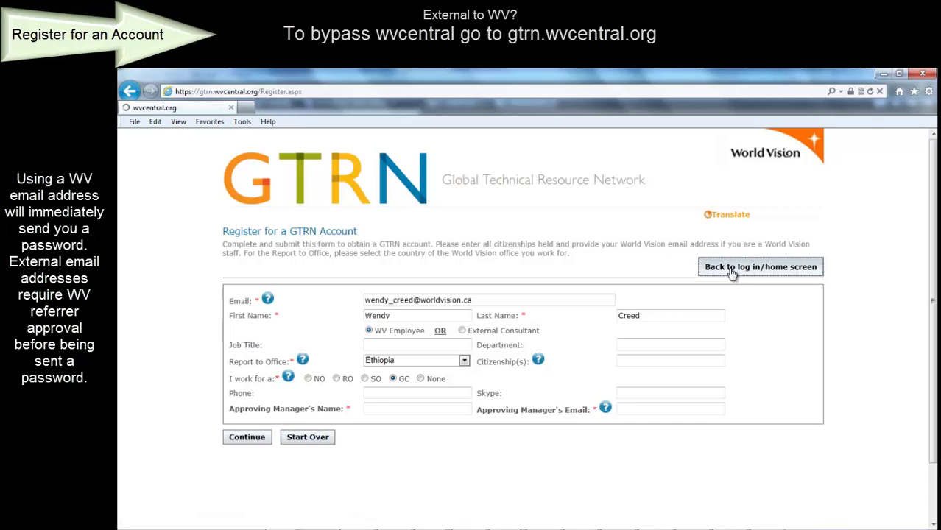
pyautogui.click(604, 322)
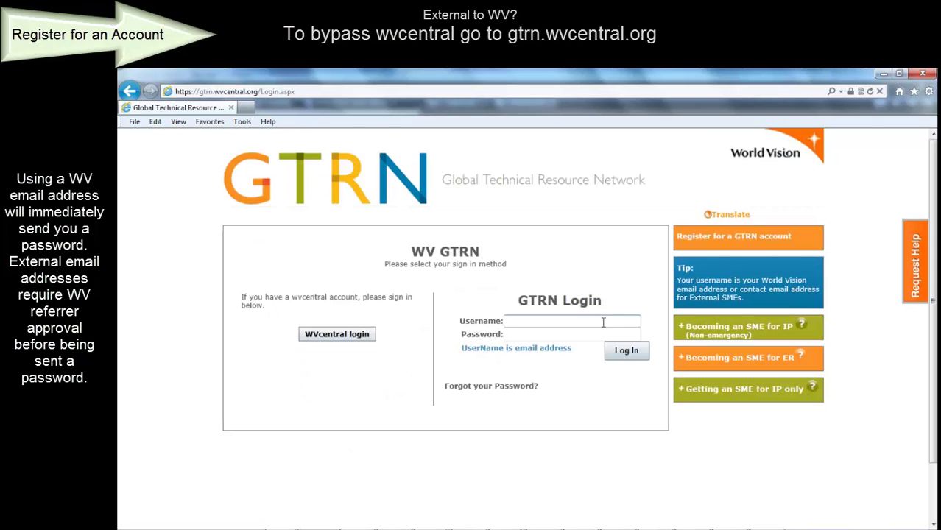
pyautogui.write('w')
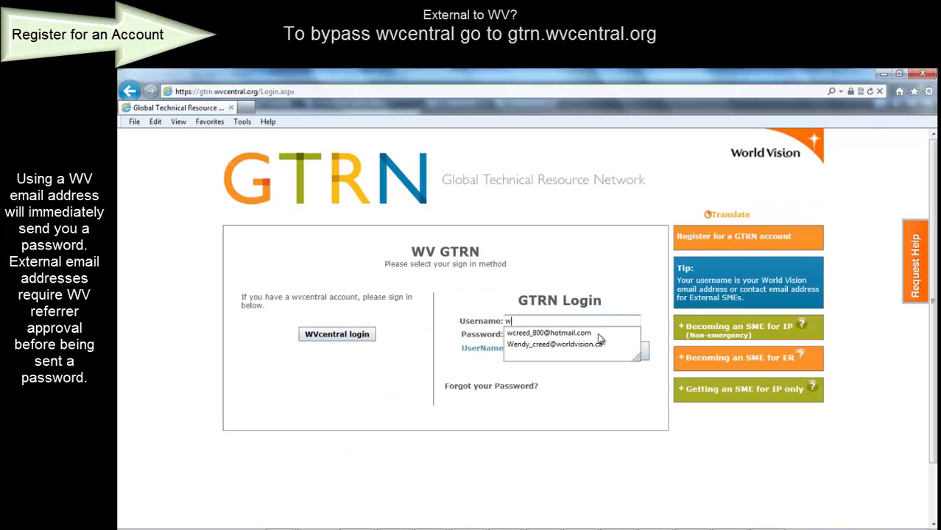
pyautogui.click(600, 346)
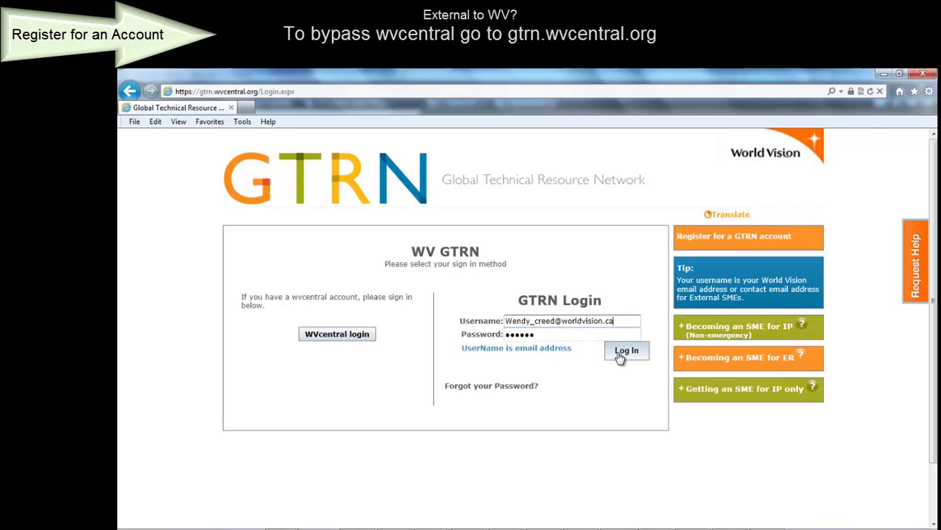
# Read the IP SME and ER SME guidance panels, then log in to GTRN
pyautogui.click(724, 330)
pyautogui.moveTo(802, 325)
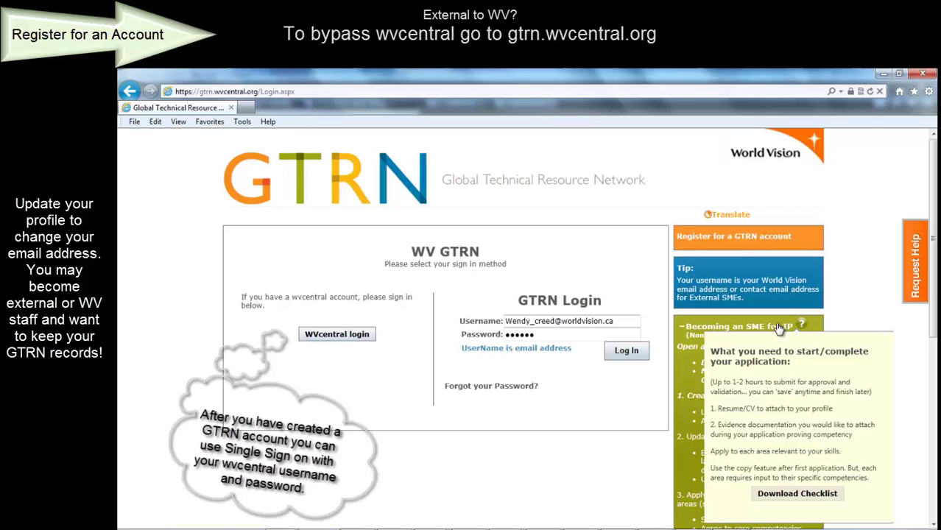
pyautogui.click(780, 328)
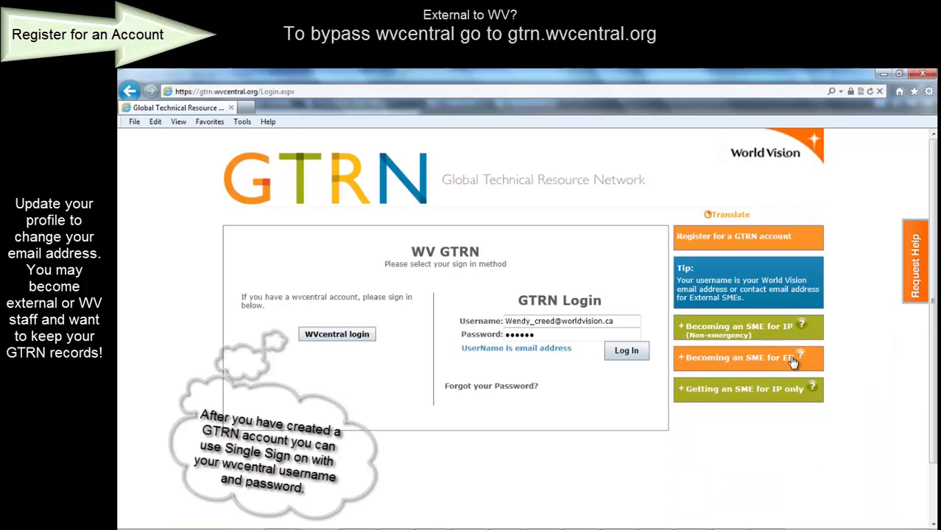
pyautogui.moveTo(802, 357)
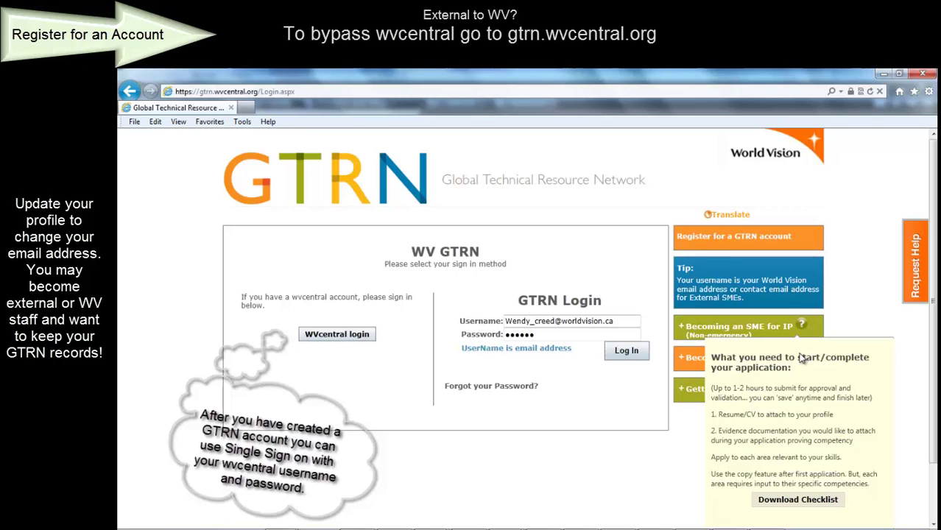
pyautogui.click(694, 360)
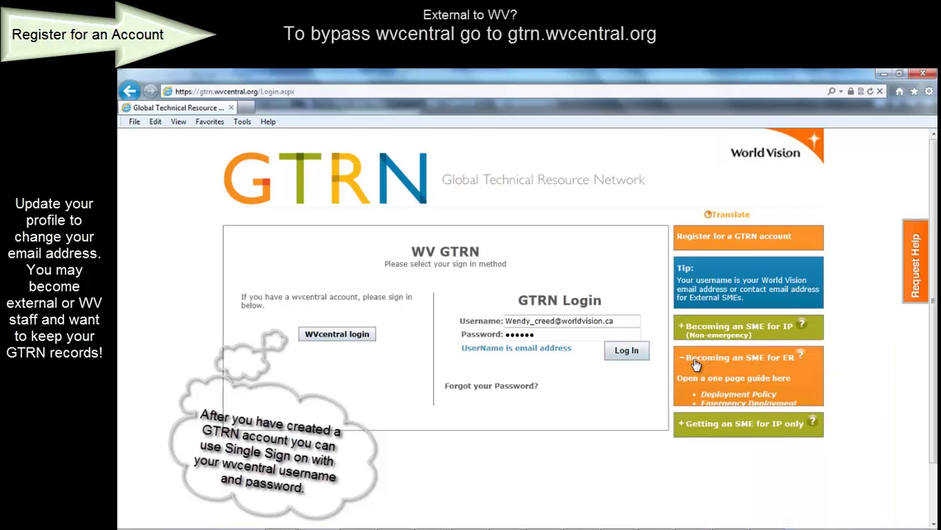
pyautogui.click(694, 361)
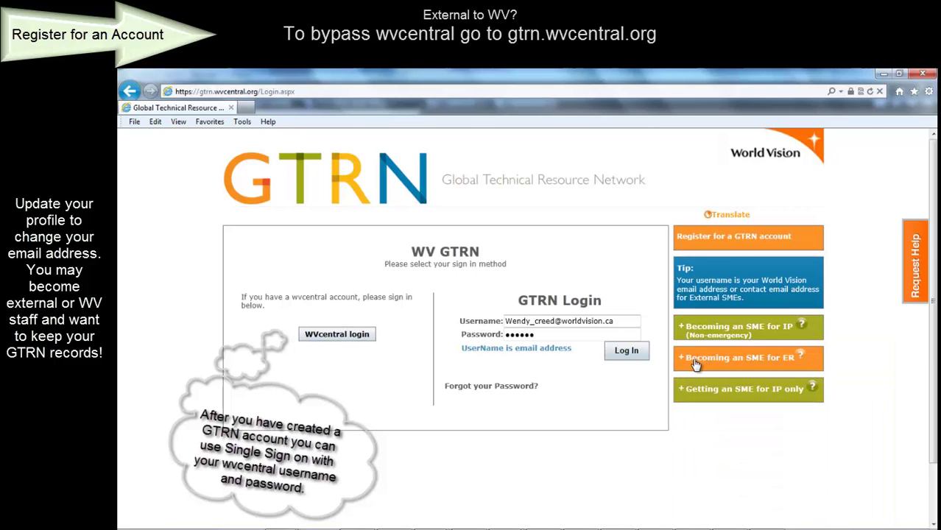
pyautogui.click(711, 391)
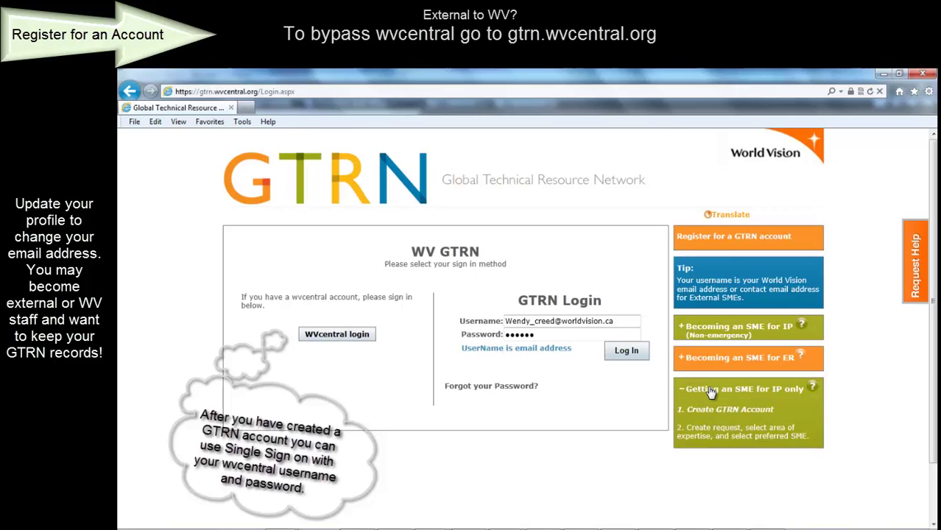
pyautogui.click(713, 391)
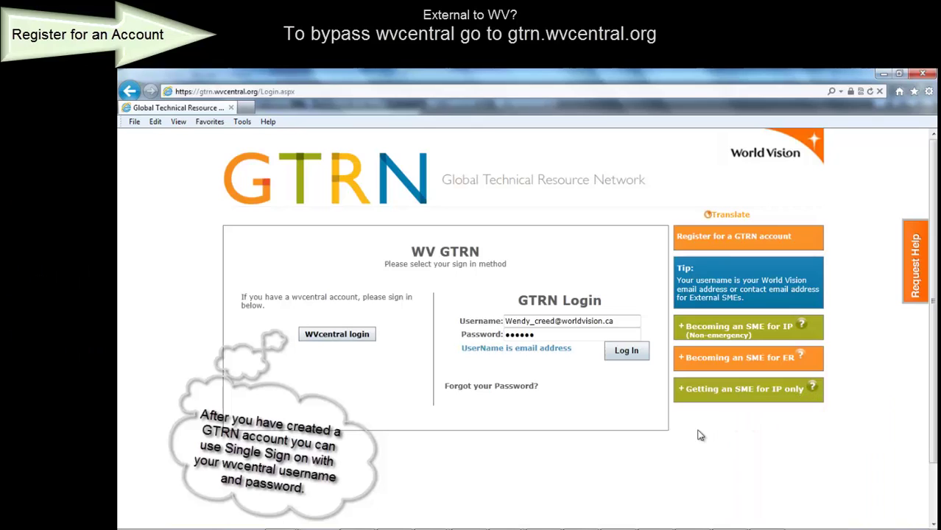
pyautogui.click(614, 353)
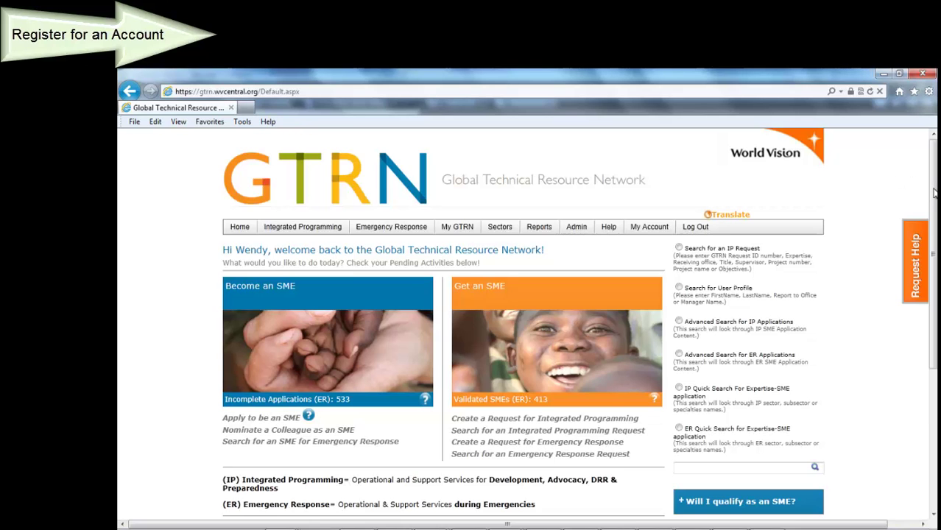
pyautogui.moveTo(934, 193); pyautogui.dragTo(936, 259)
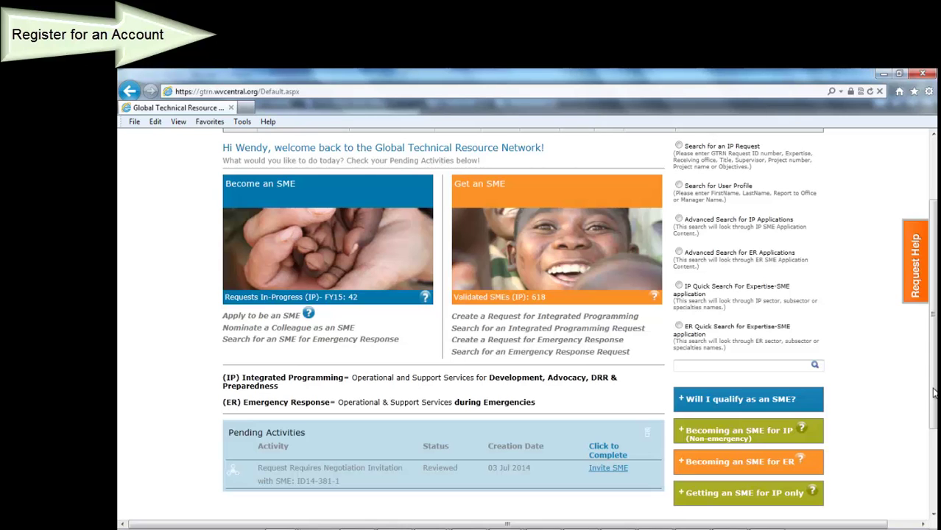
pyautogui.moveTo(934, 394); pyautogui.dragTo(933, 335)
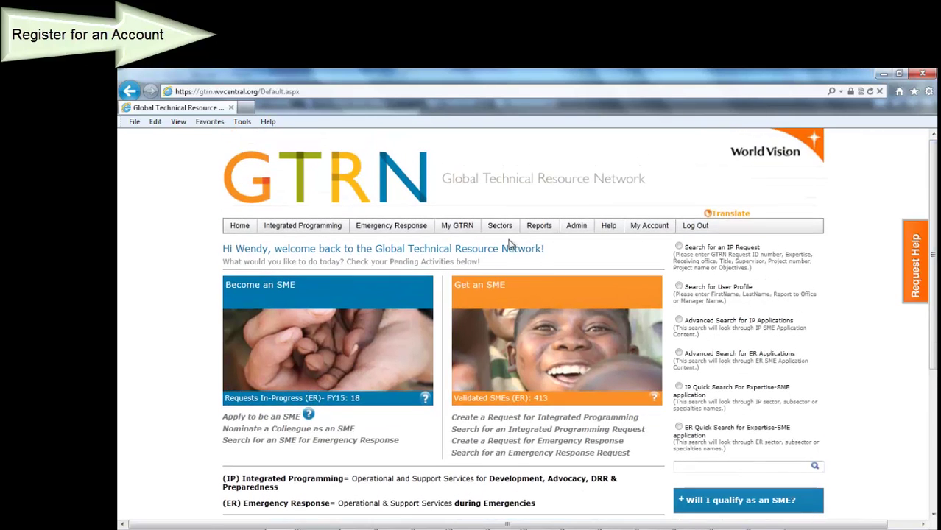
pyautogui.moveTo(455, 230)
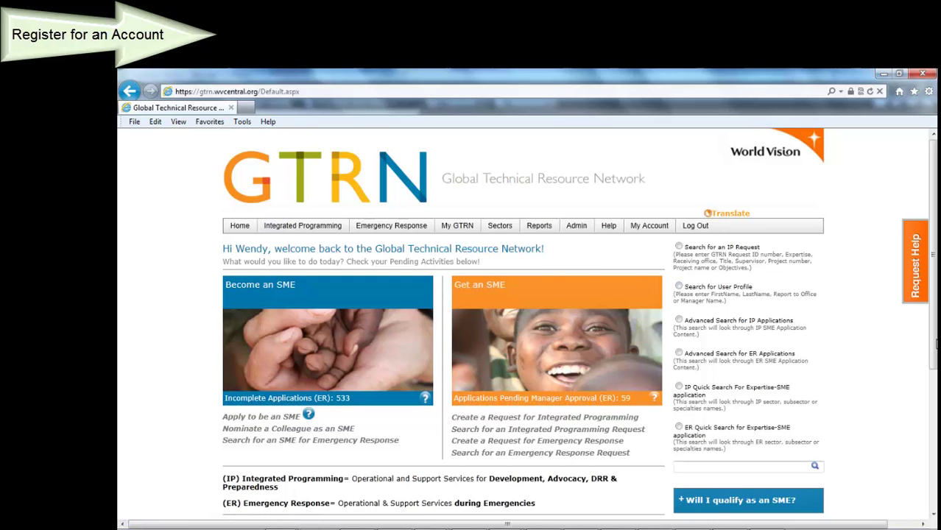
pyautogui.scroll(-3, 937, 343)
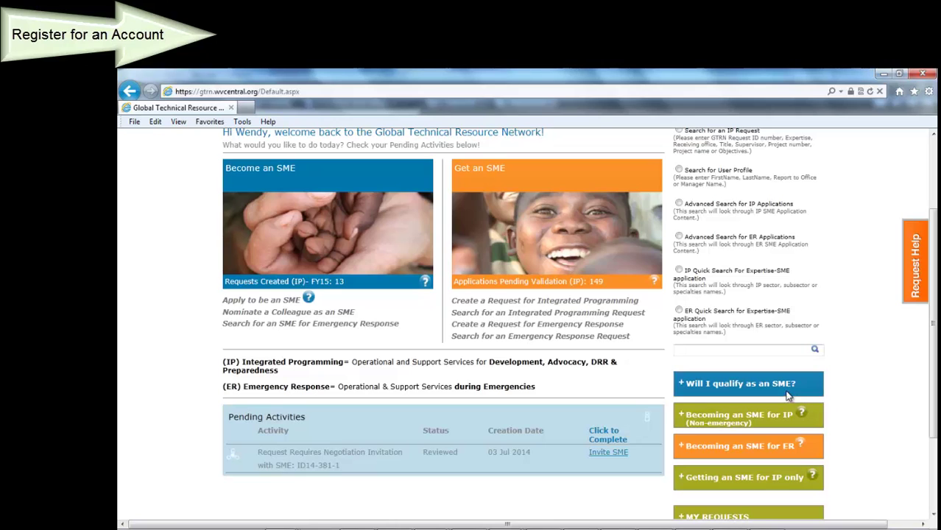
pyautogui.click(785, 389)
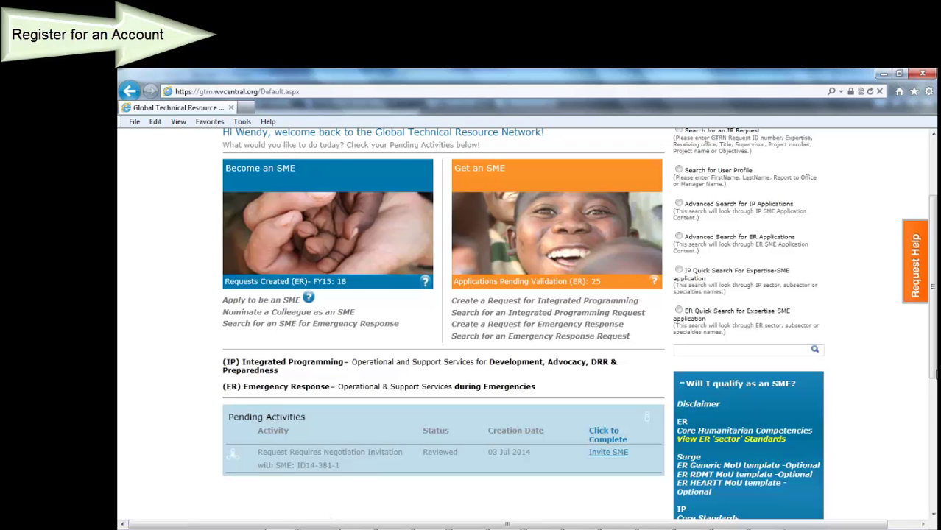
pyautogui.moveTo(934, 374); pyautogui.dragTo(934, 408)
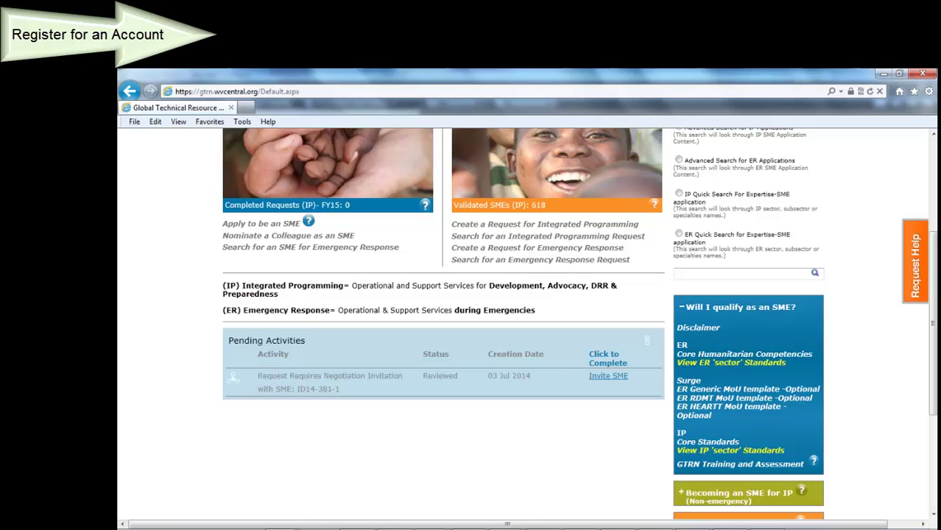
pyautogui.click(776, 309)
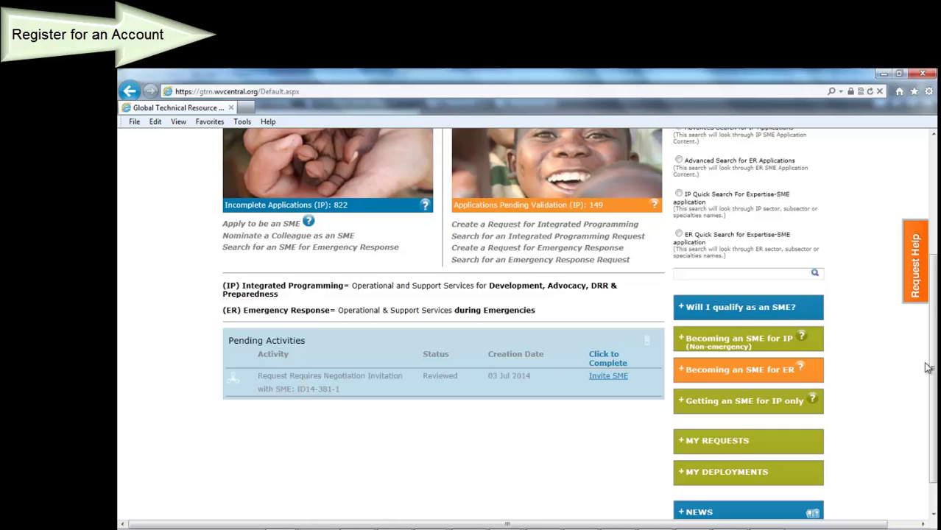
pyautogui.scroll(3, 929, 368)
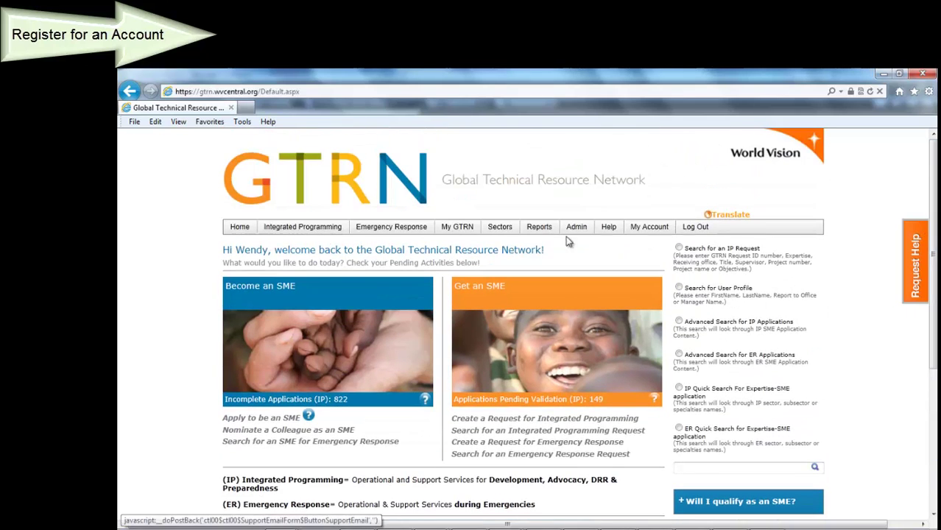
# Open Update My Profile and review the form down to languages, references and Save buttons
pyautogui.moveTo(469, 232)
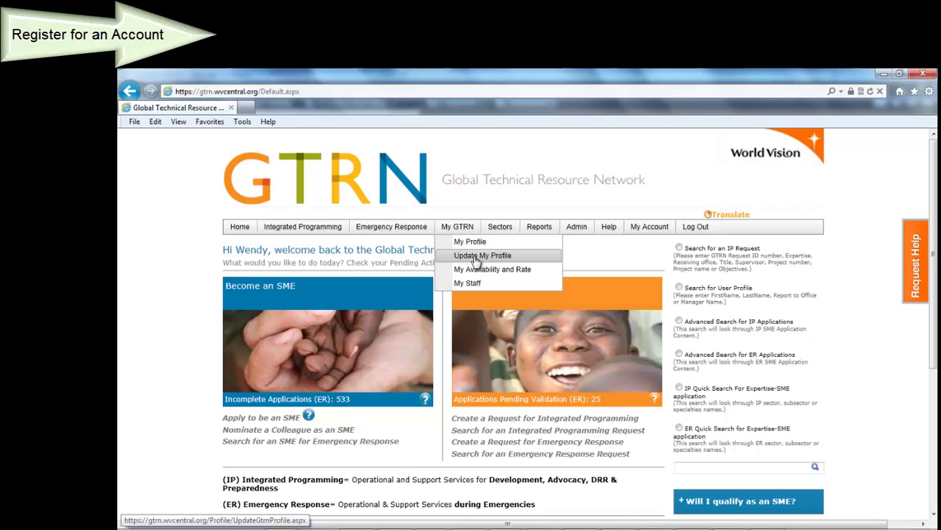
pyautogui.click(475, 260)
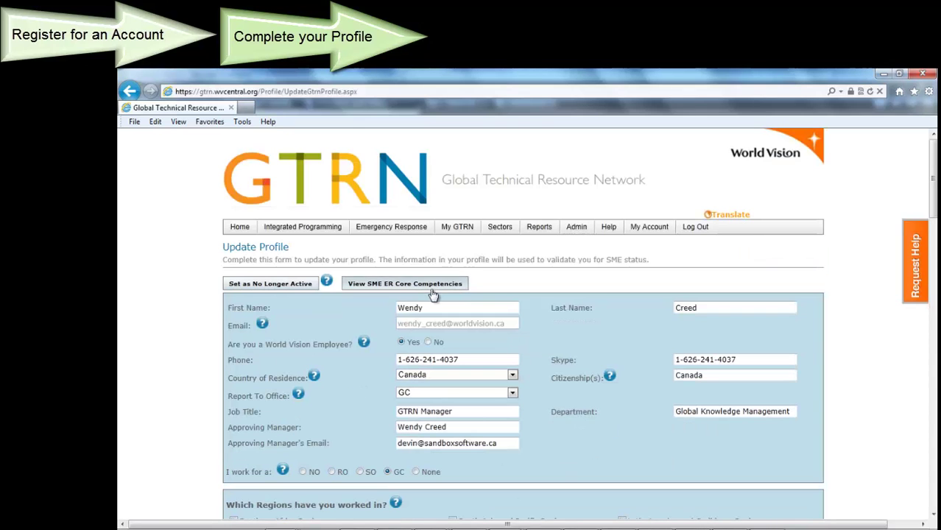
pyautogui.moveTo(934, 190); pyautogui.dragTo(934, 243)
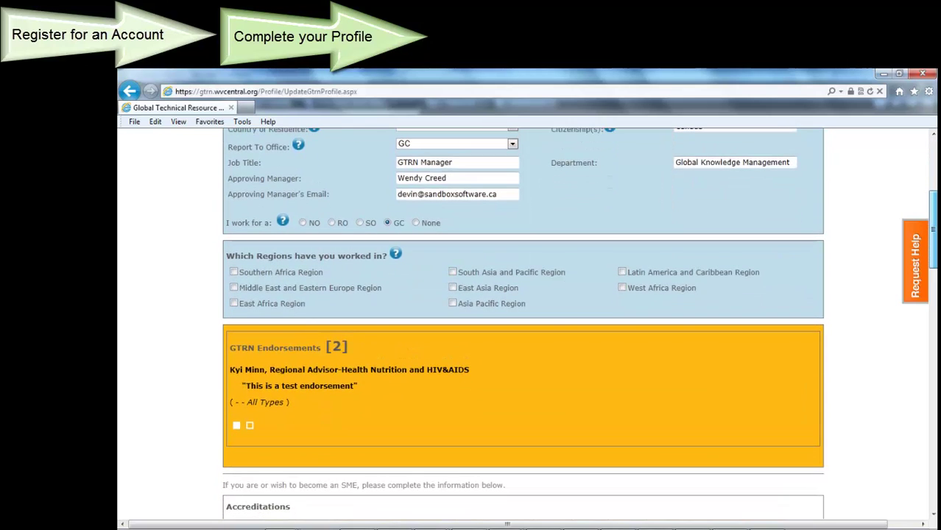
pyautogui.moveTo(934, 243); pyautogui.dragTo(934, 312)
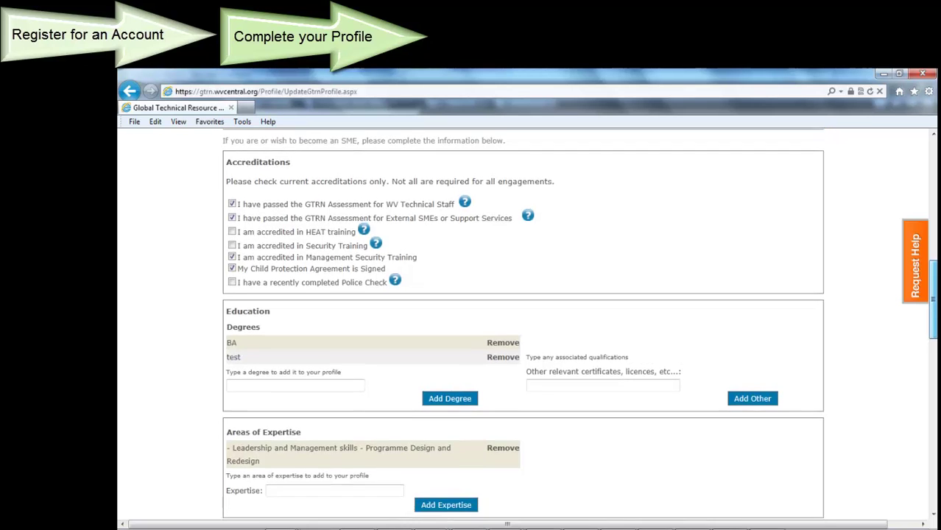
pyautogui.scroll(-1, 579, 324)
pyautogui.scroll(-5, 523, 324)
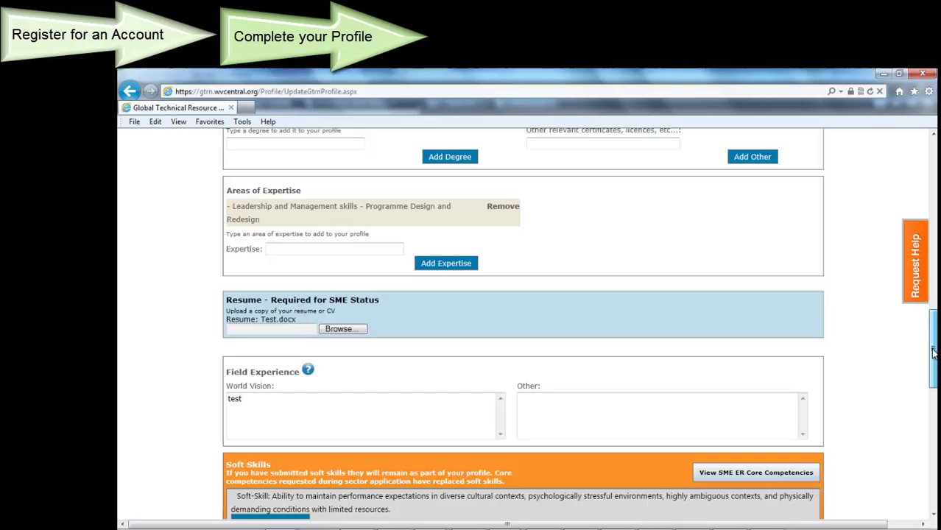
pyautogui.moveTo(934, 354); pyautogui.dragTo(934, 400)
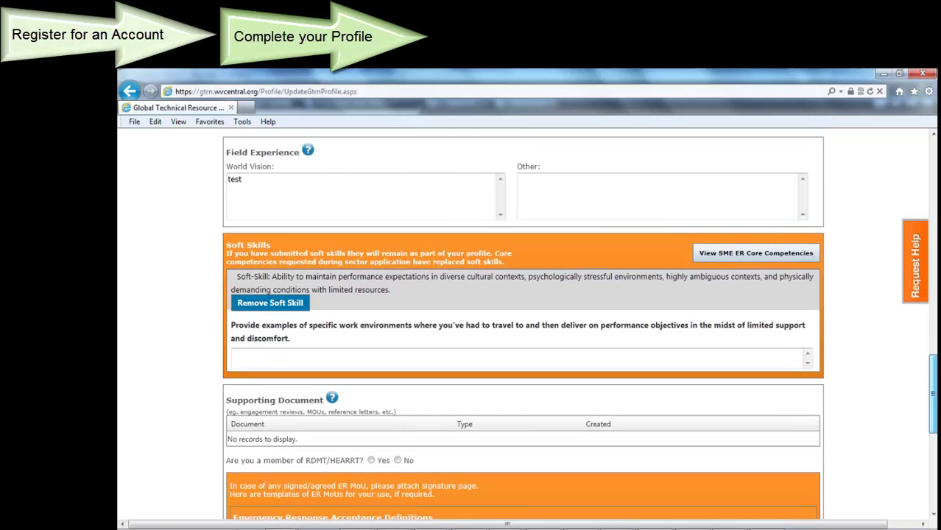
pyautogui.moveTo(934, 400); pyautogui.dragTo(934, 417)
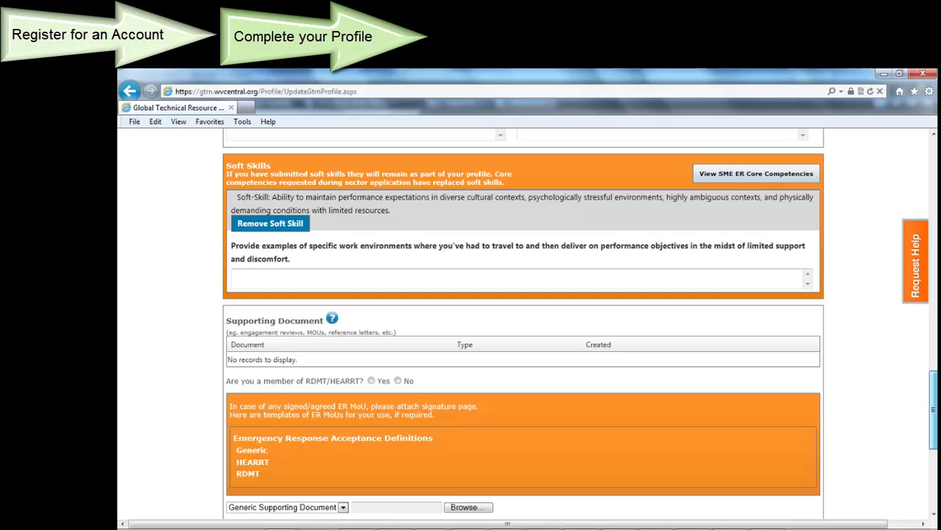
pyautogui.scroll(-3, 523, 324)
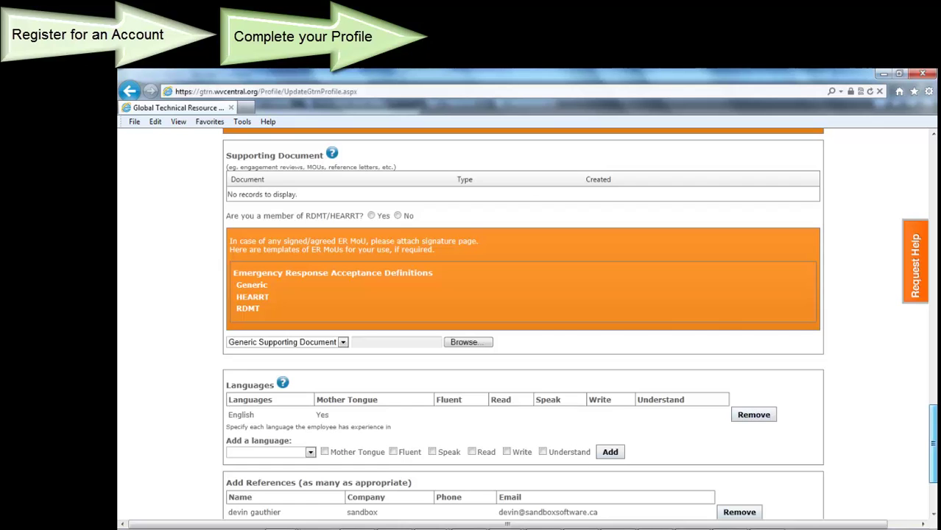
pyautogui.scroll(-3, 523, 325)
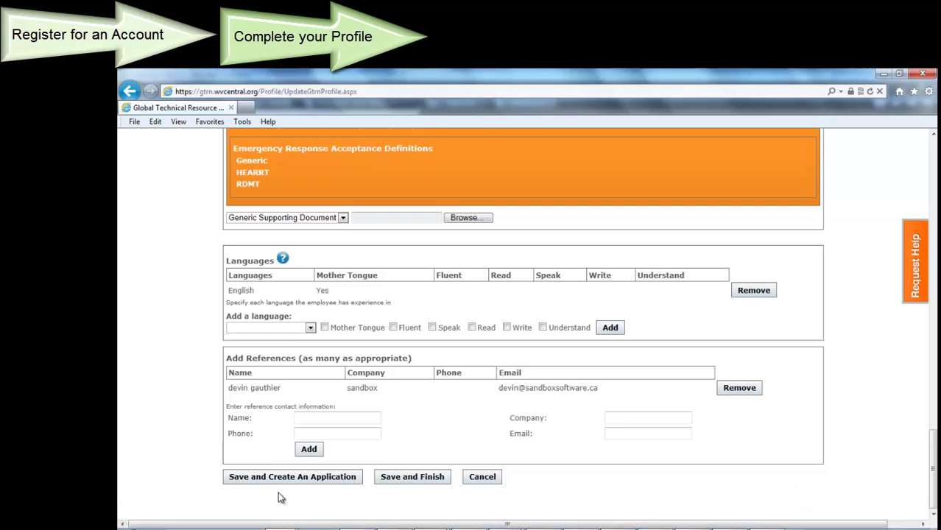
# Save and finish the profile, confirming the information is accurate
pyautogui.click(425, 483)
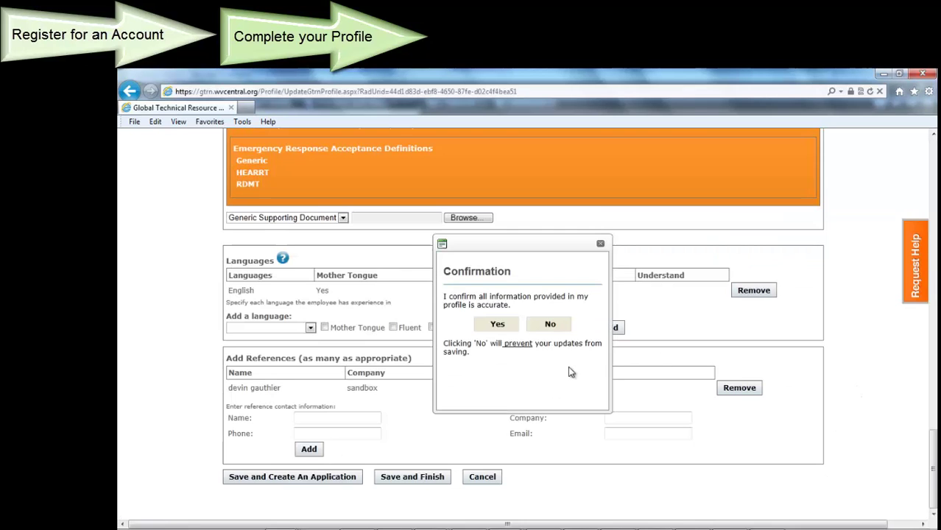
pyautogui.click(498, 327)
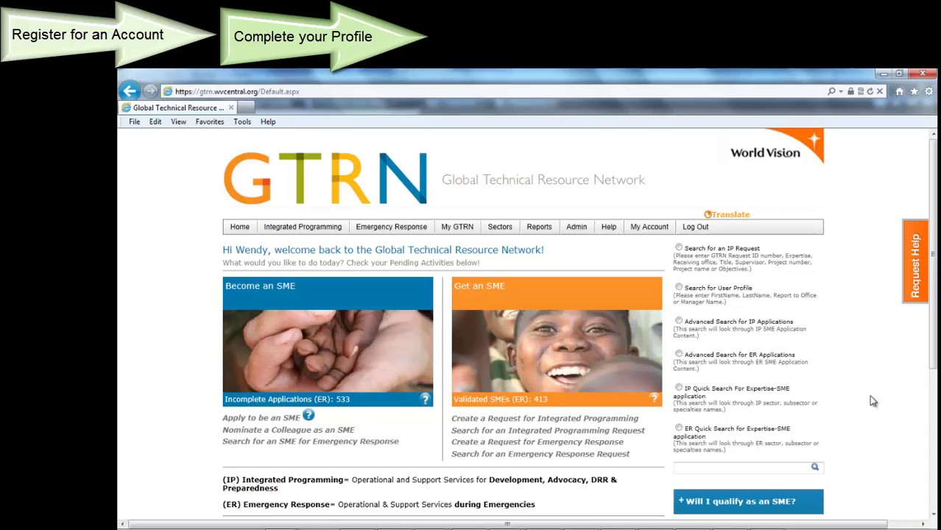
# Begin an SME application, search expertise for 'coh', and select Gender and Child Well-Being and Rights
pyautogui.click(277, 419)
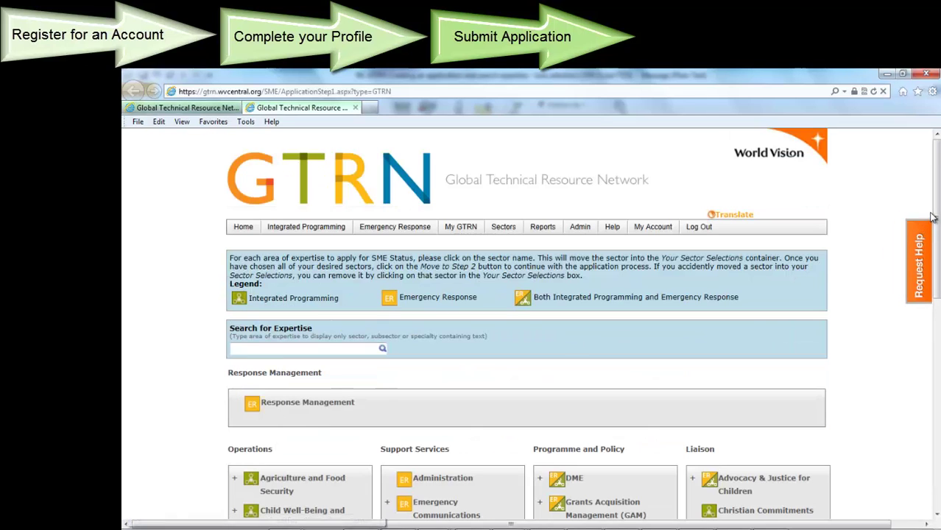
pyautogui.moveTo(936, 219); pyautogui.dragTo(937, 267)
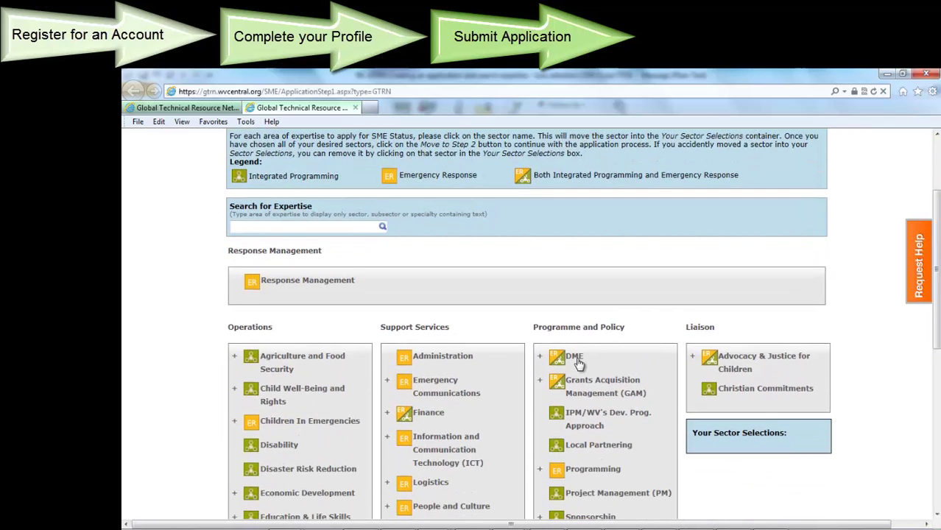
pyautogui.scroll(-5, 578, 363)
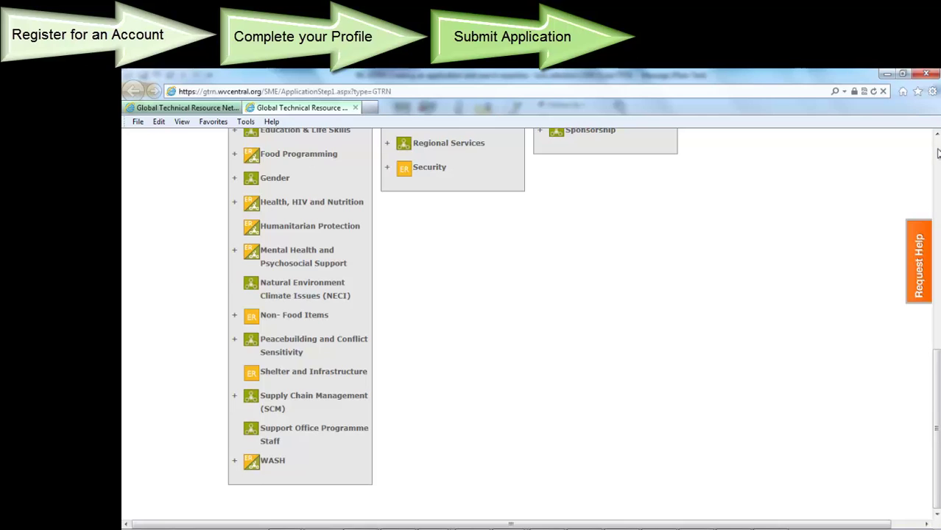
pyautogui.scroll(5, 729, 405)
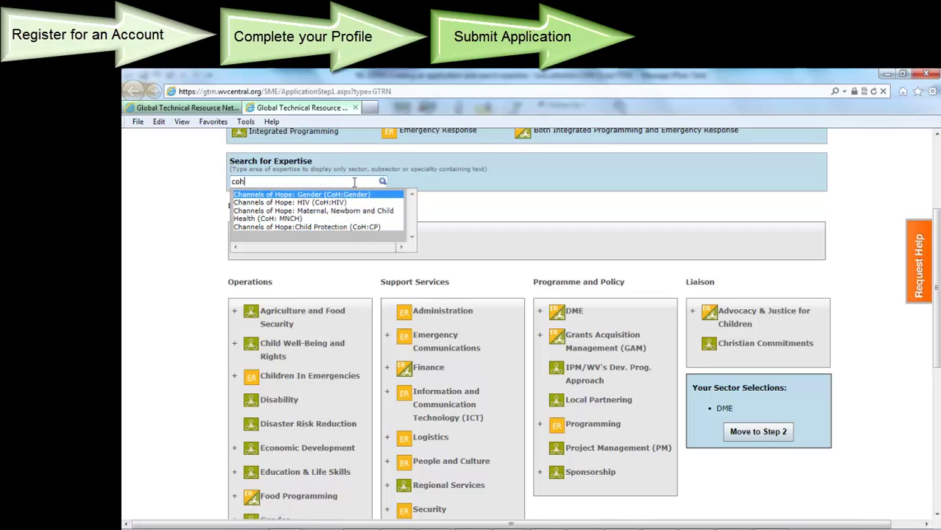
pyautogui.click(383, 182)
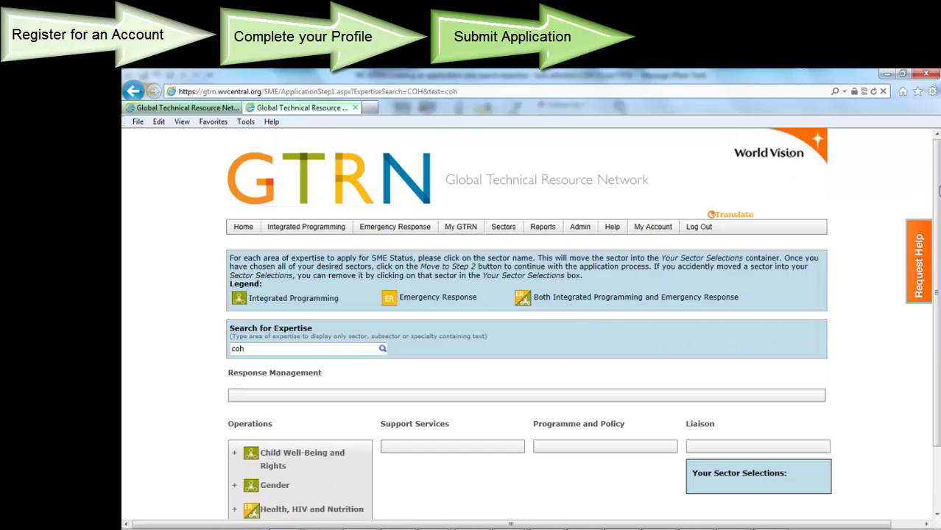
pyautogui.moveTo(939, 191); pyautogui.dragTo(939, 253)
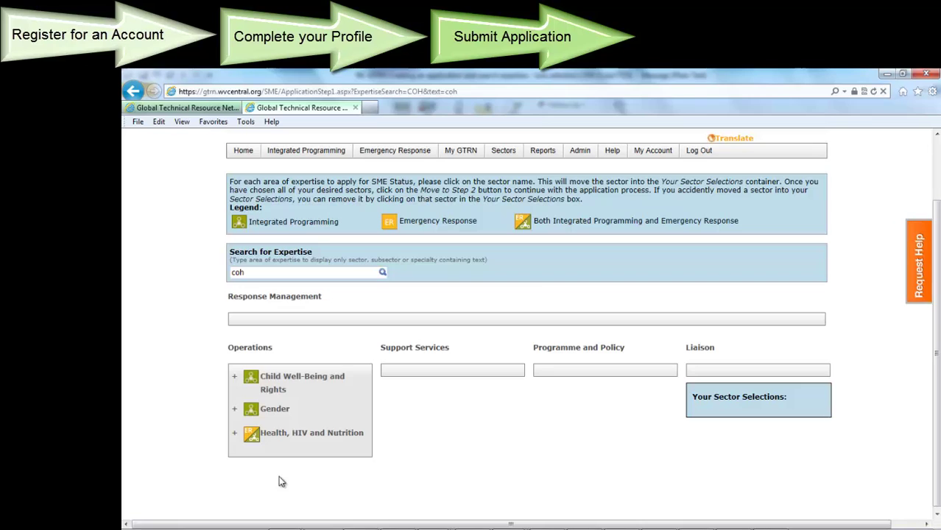
pyautogui.click(280, 410)
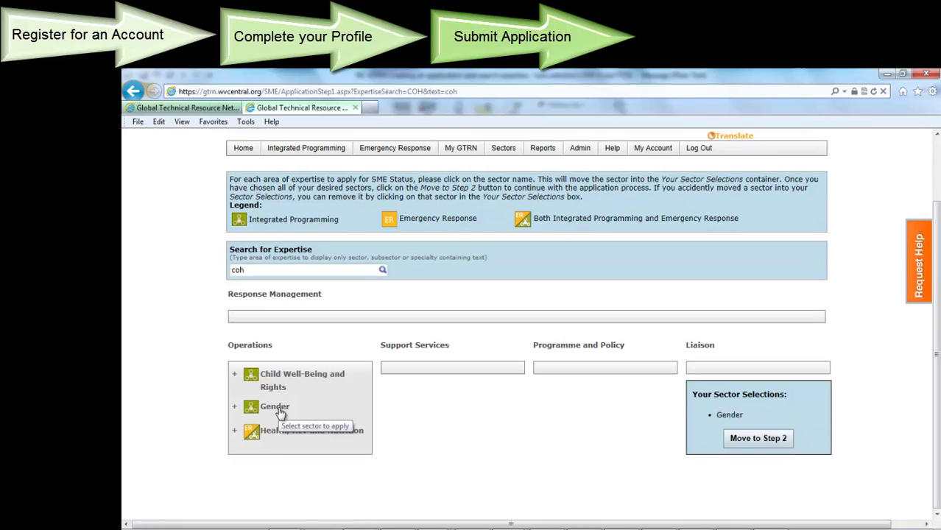
pyautogui.click(279, 375)
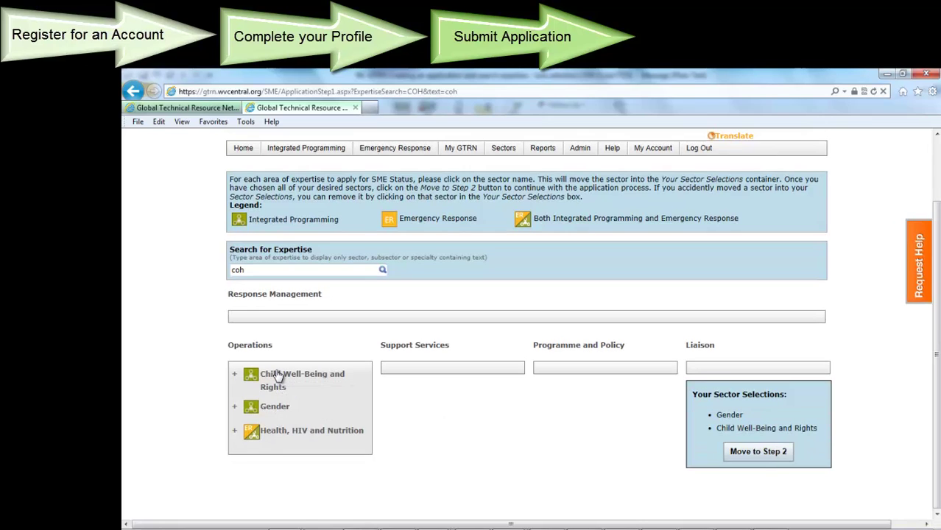
pyautogui.click(740, 457)
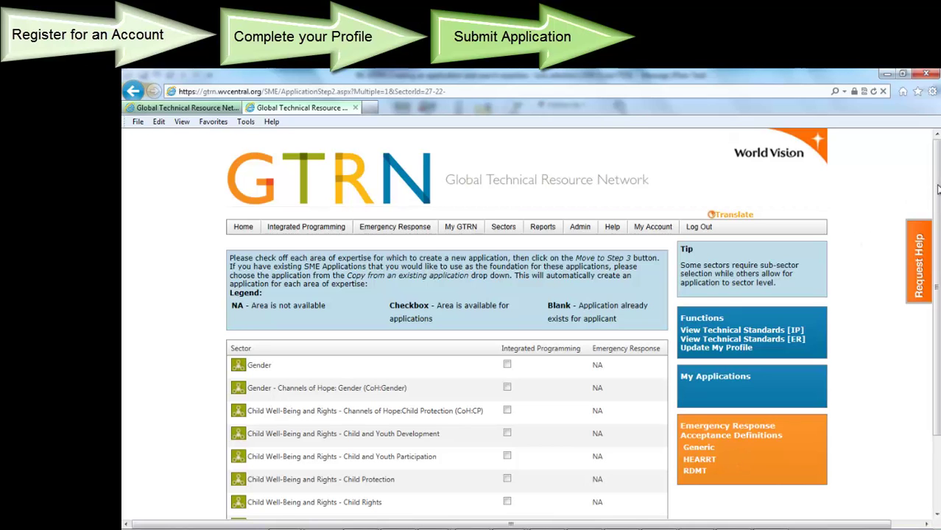
# Check Gender, Channels of Hope: Gender and Child and Youth Development, and confirm applying for them
pyautogui.moveTo(939, 190); pyautogui.dragTo(939, 249)
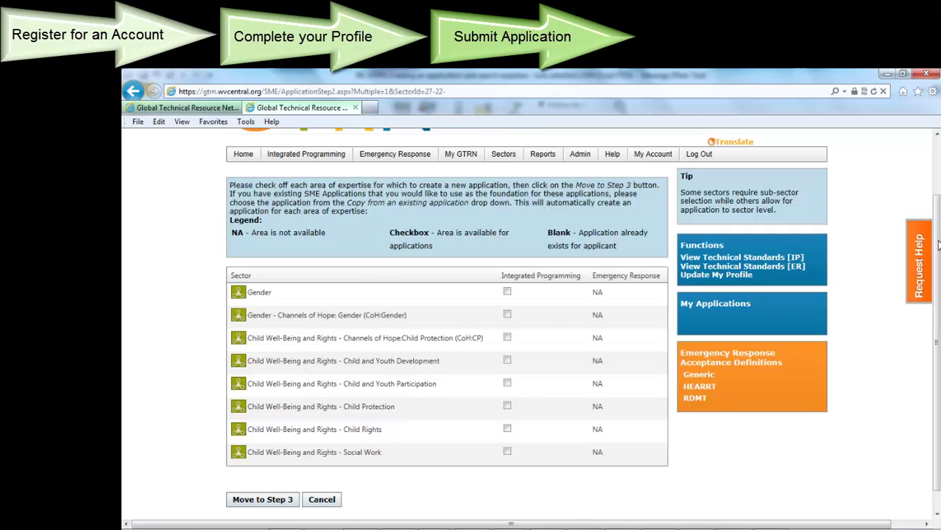
pyautogui.click(507, 292)
pyautogui.click(507, 361)
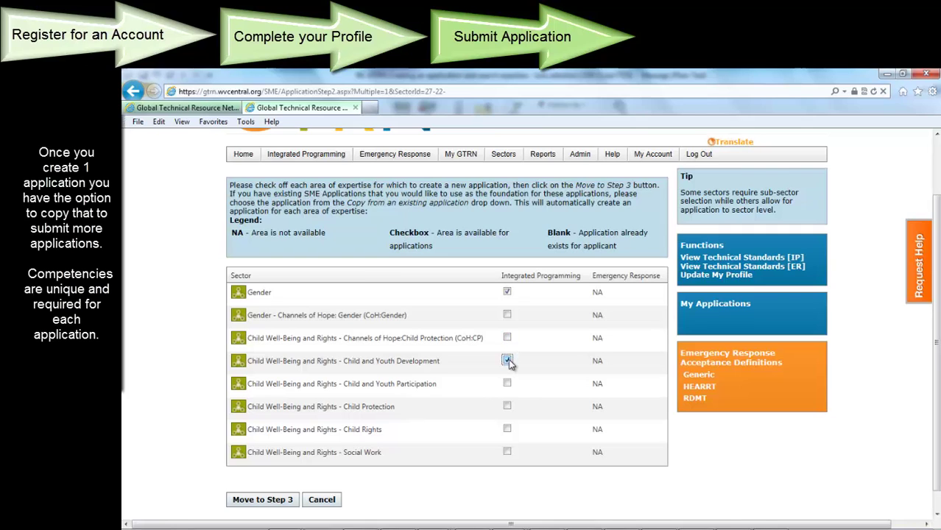
pyautogui.click(507, 316)
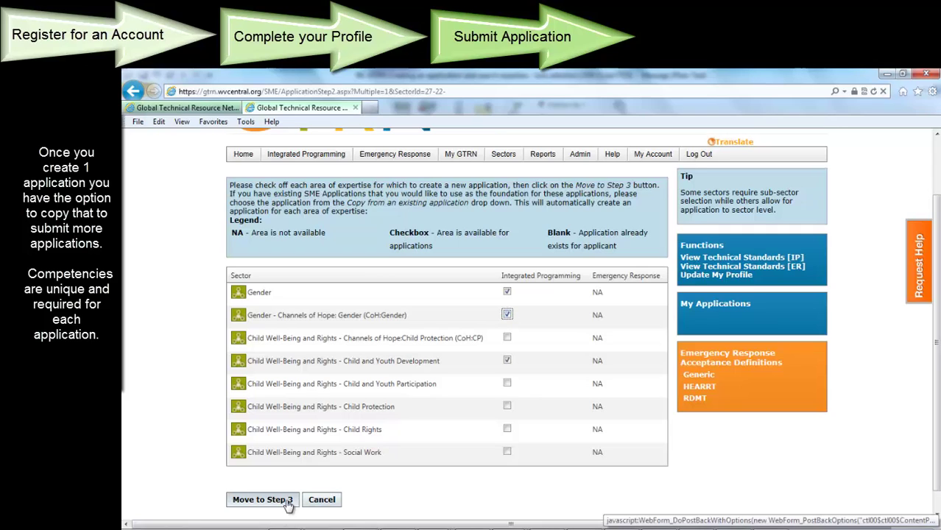
pyautogui.click(262, 500)
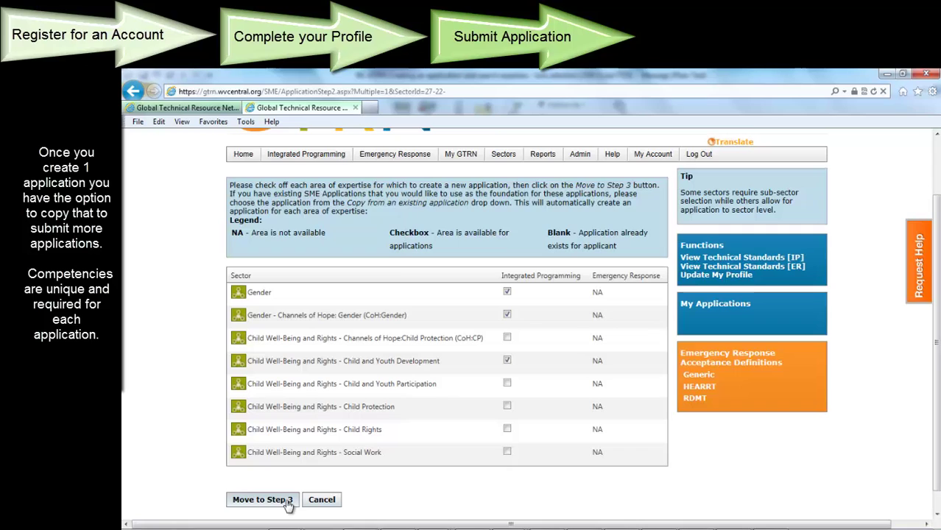
pyautogui.click(287, 502)
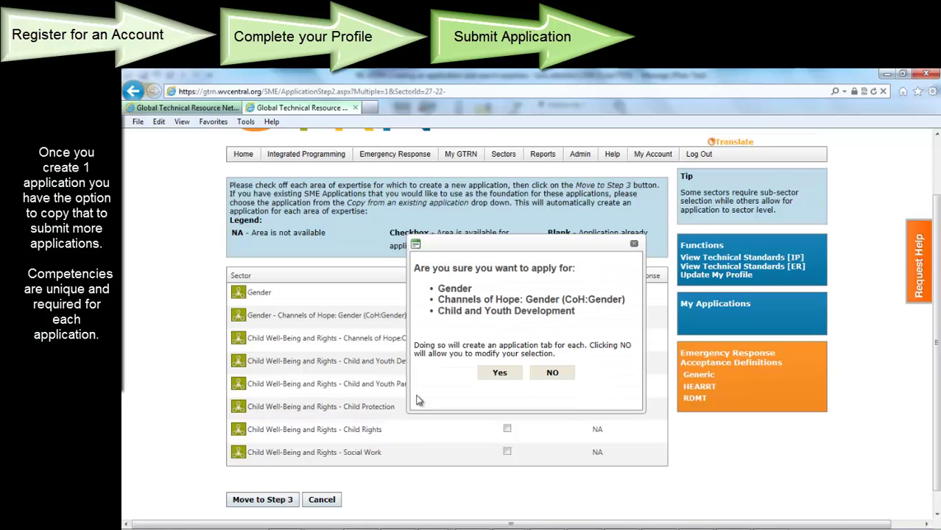
pyautogui.click(494, 375)
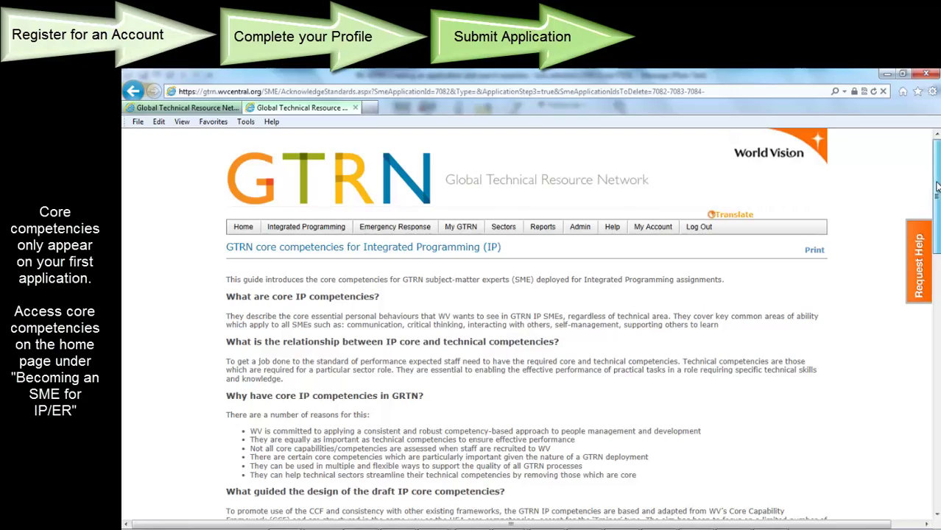
# Scroll to the bottom of the core competencies page and acknowledge the minimum core standards
pyautogui.moveTo(936, 190); pyautogui.dragTo(939, 450)
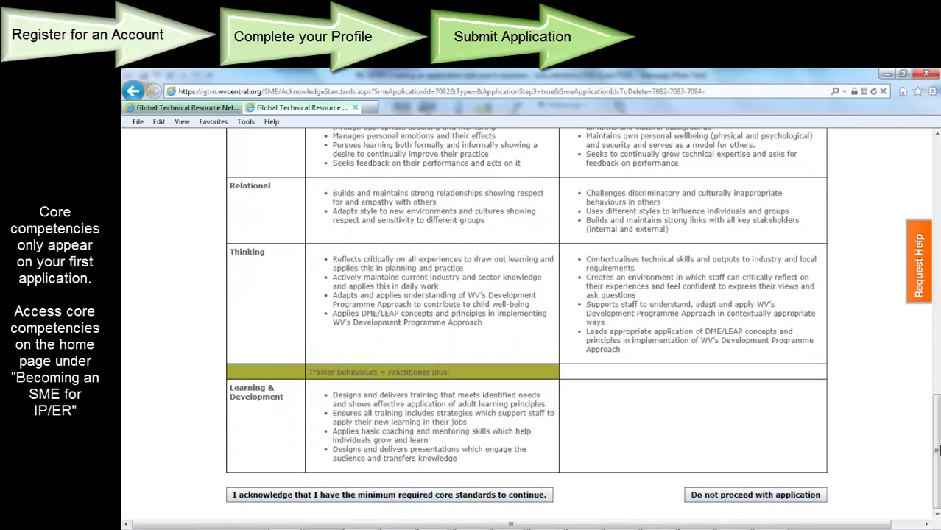
pyautogui.click(535, 500)
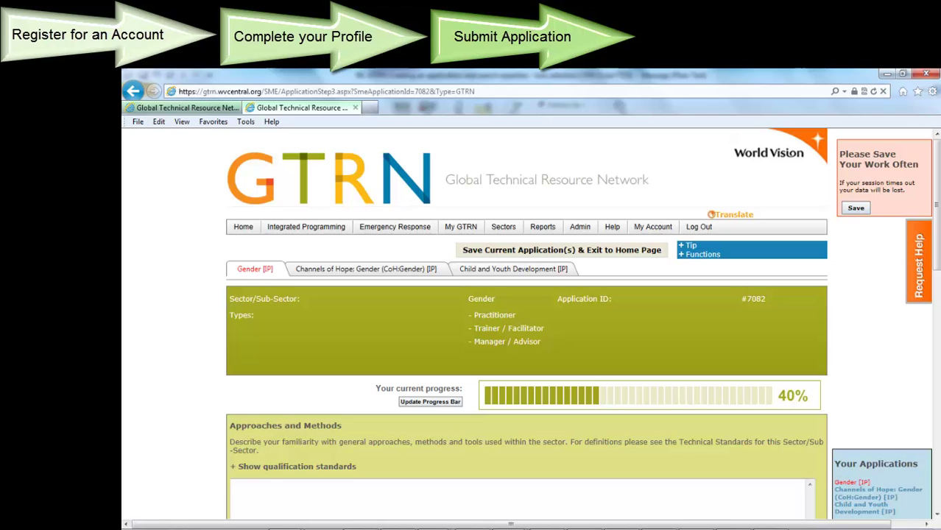
pyautogui.scroll(-3, 938, 296)
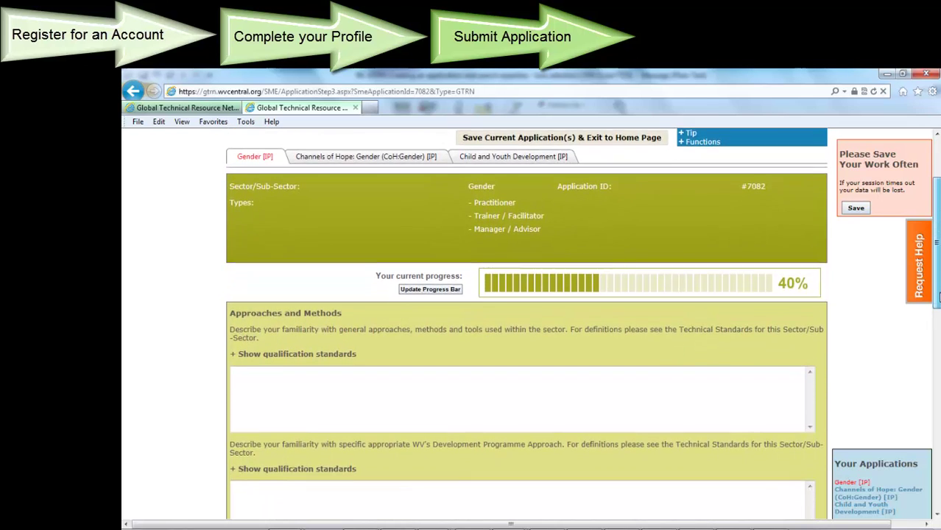
pyautogui.moveTo(937, 296); pyautogui.dragTo(938, 320)
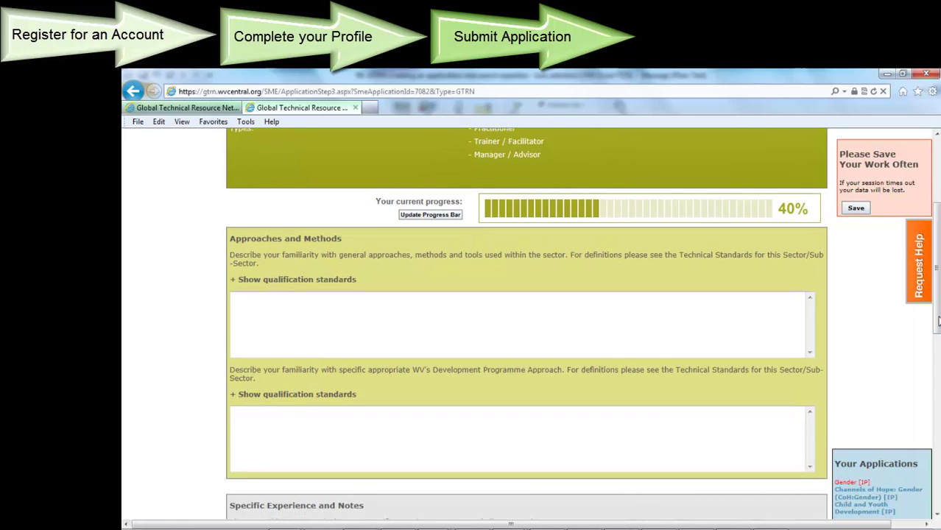
pyautogui.click(332, 282)
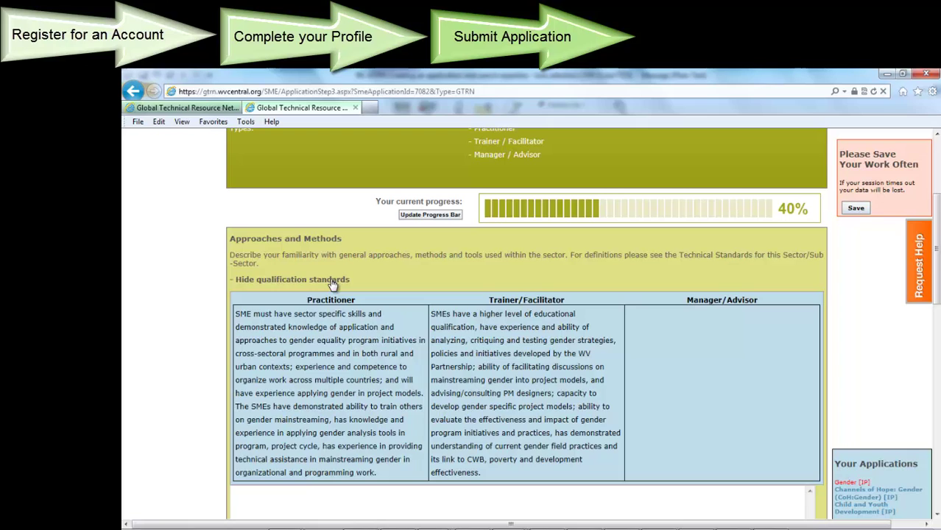
pyautogui.click(332, 280)
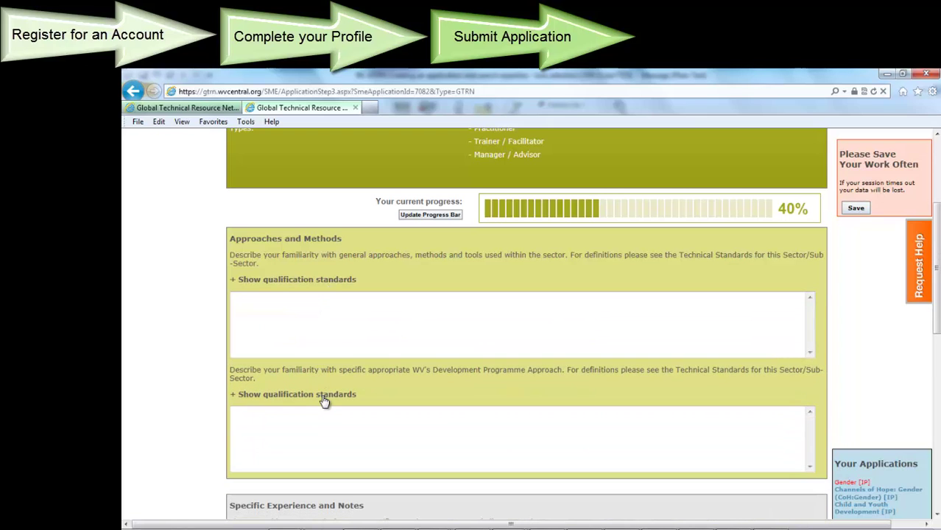
pyautogui.click(325, 402)
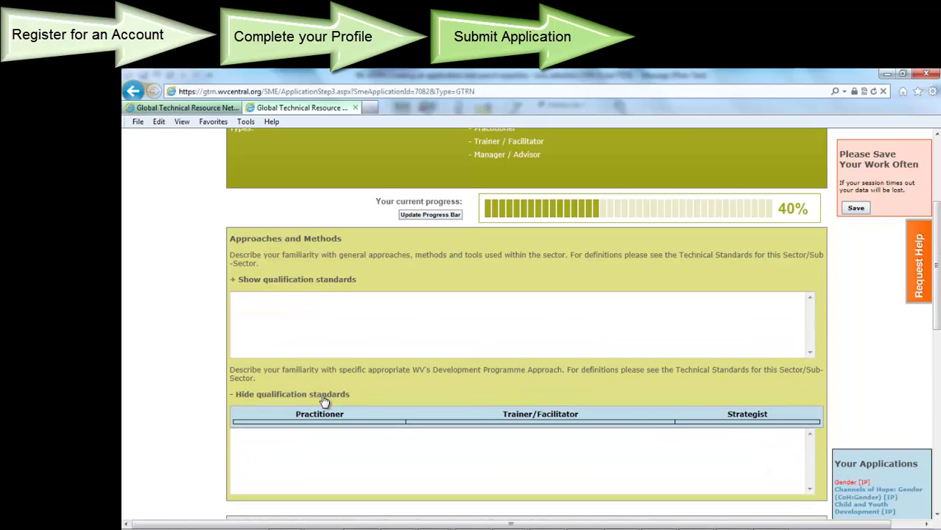
pyautogui.click(324, 402)
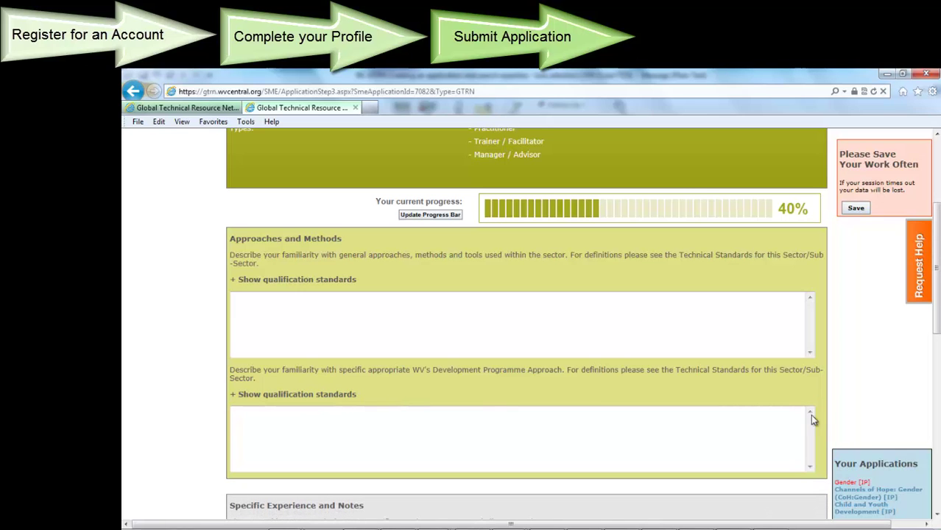
pyautogui.moveTo(937, 337); pyautogui.dragTo(938, 450)
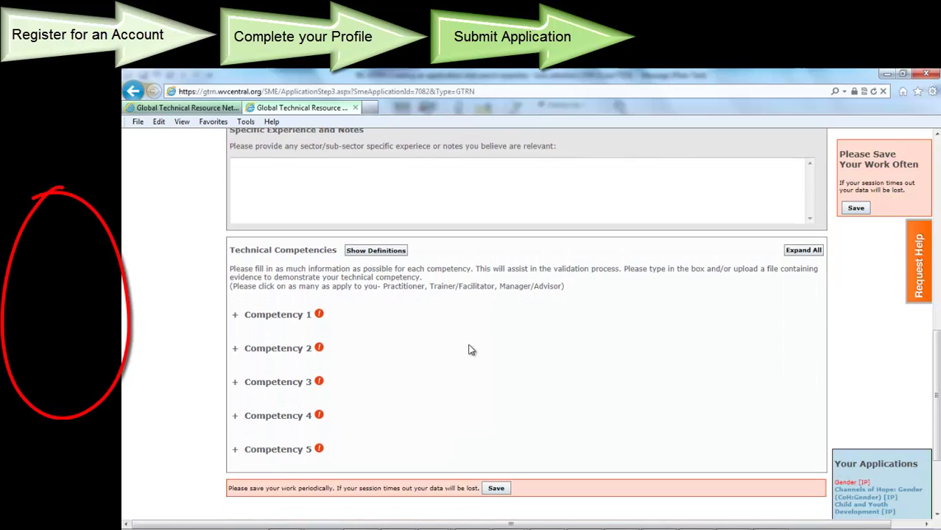
# Claim Competency 1 at Practitioner and Trainer / Facilitator levels and write its evidence of competency
pyautogui.click(235, 318)
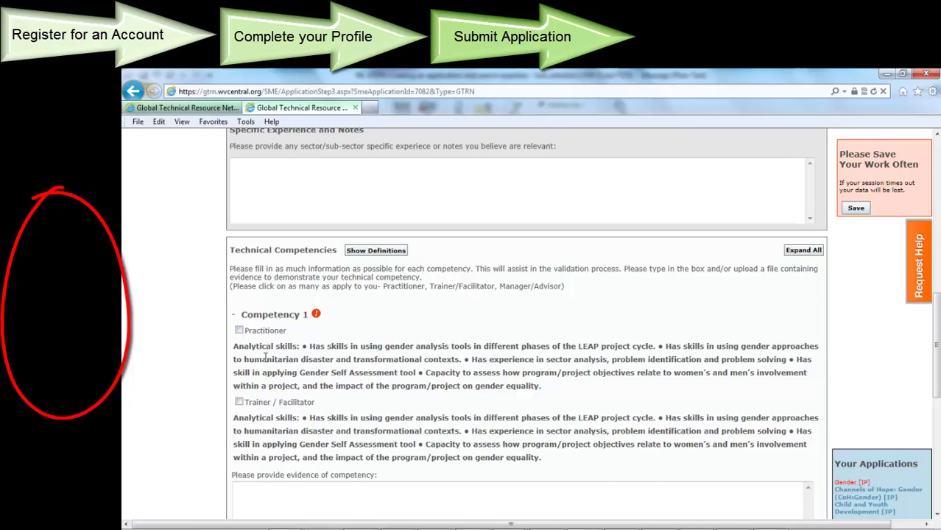
pyautogui.click(239, 331)
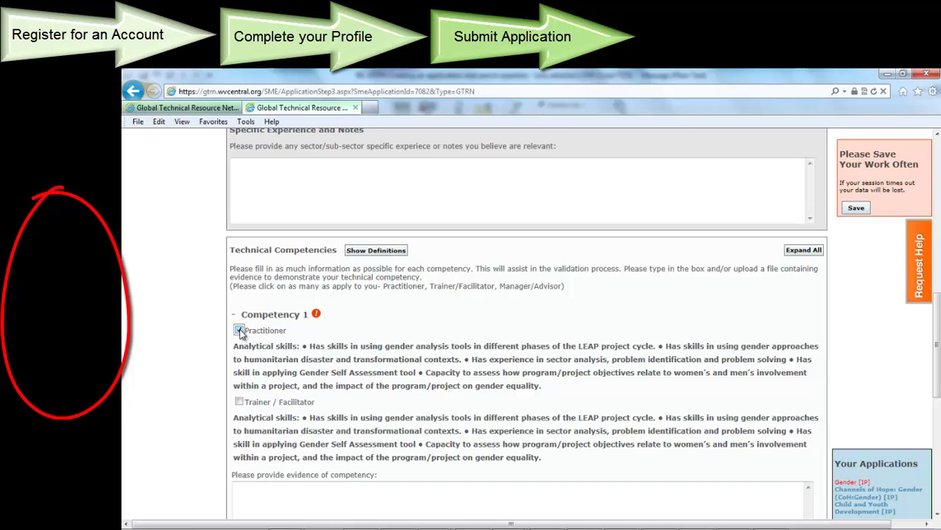
pyautogui.click(240, 402)
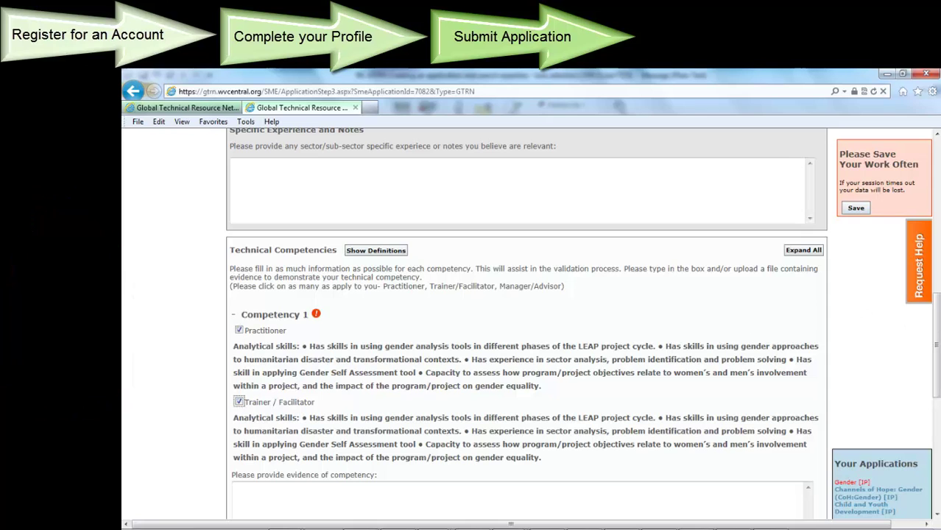
pyautogui.moveTo(939, 339); pyautogui.dragTo(939, 366)
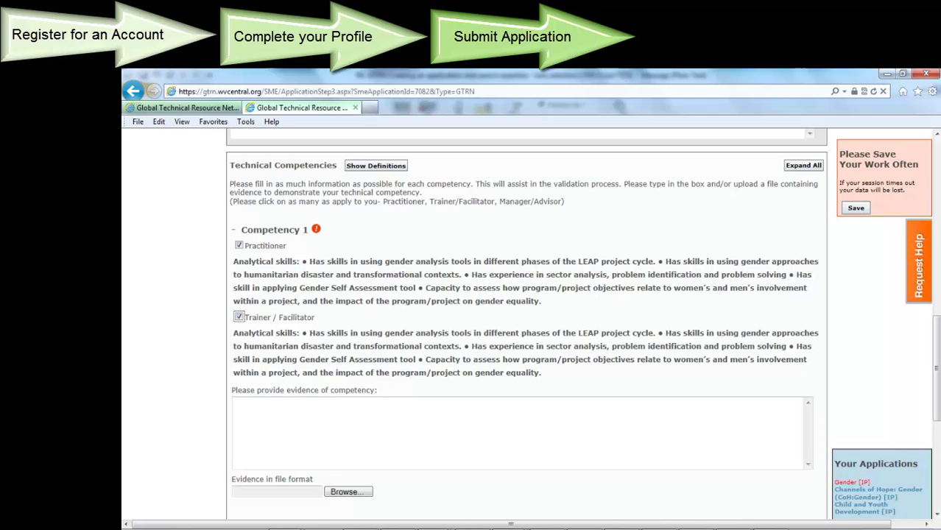
pyautogui.click(385, 411)
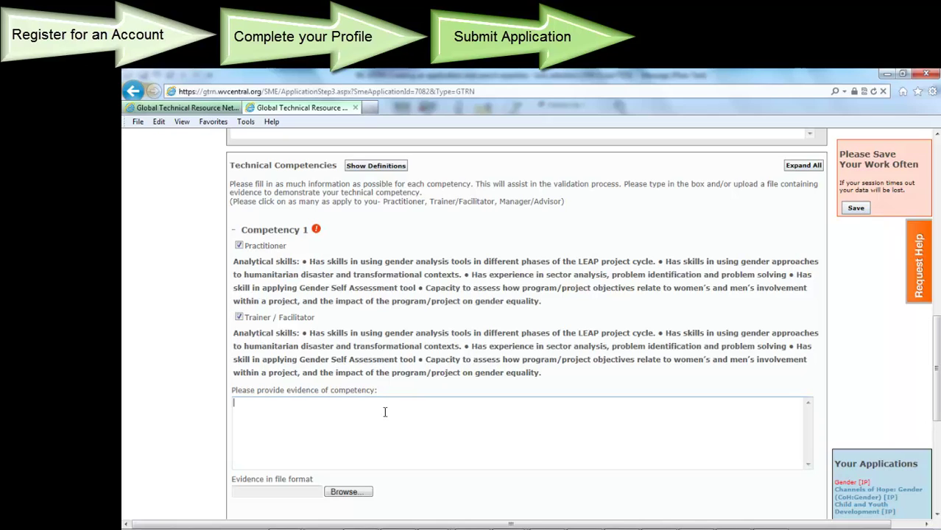
pyautogui.write('evidence of co')
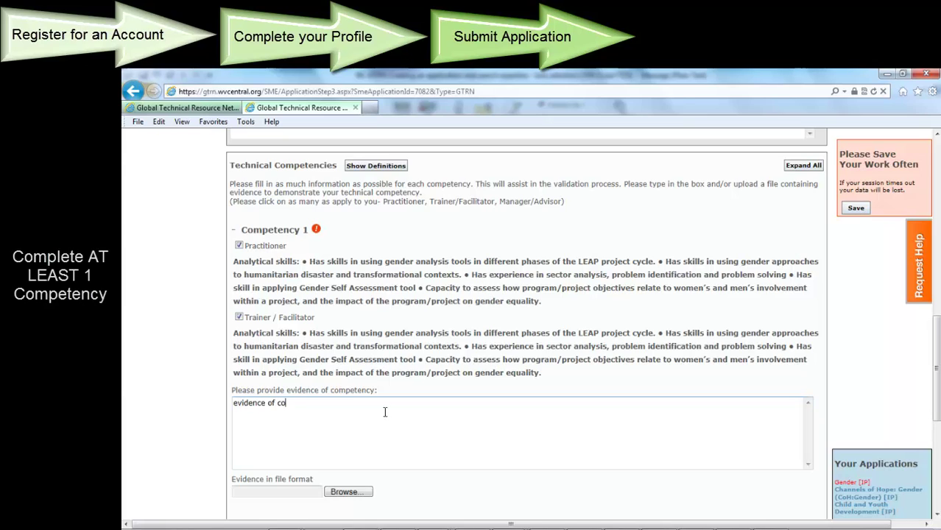
pyautogui.write("mpetency in 'type' above")
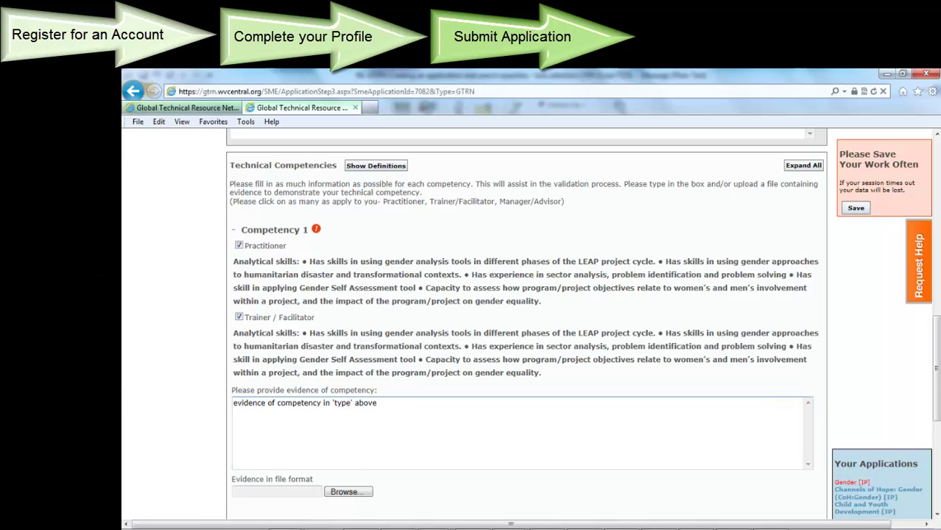
pyautogui.moveTo(939, 380); pyautogui.dragTo(939, 442)
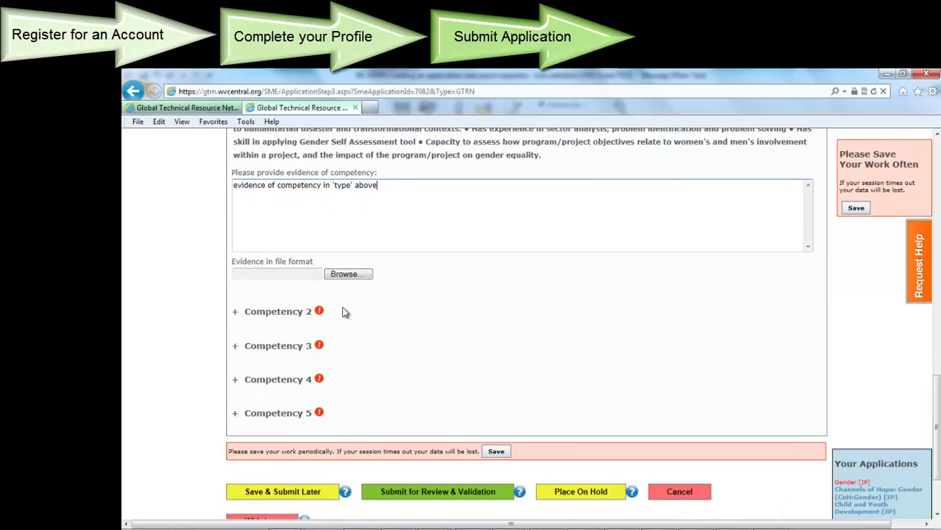
# Expand Competencies 2 and 3 and scroll down through them
pyautogui.click(236, 313)
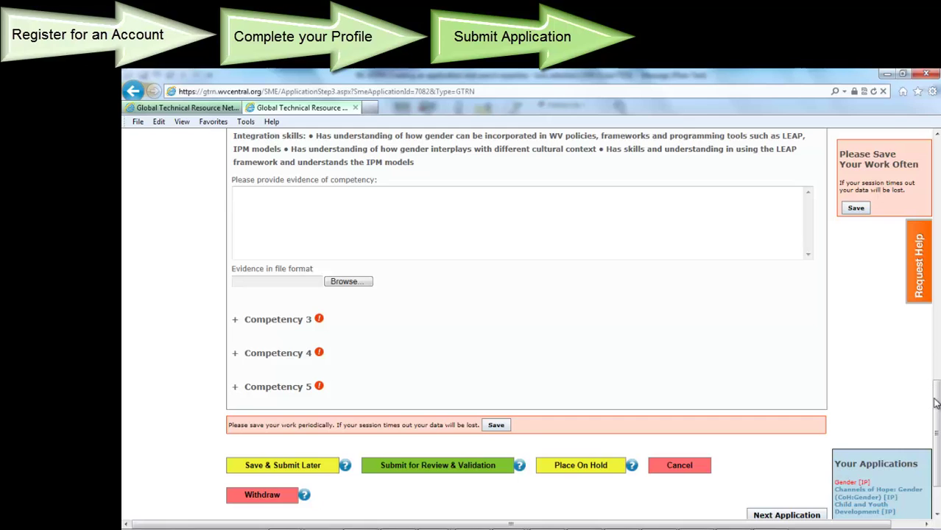
pyautogui.moveTo(939, 402)
pyautogui.mouseDown()
pyautogui.moveTo(938, 336)
pyautogui.moveTo(939, 400)
pyautogui.mouseUp()
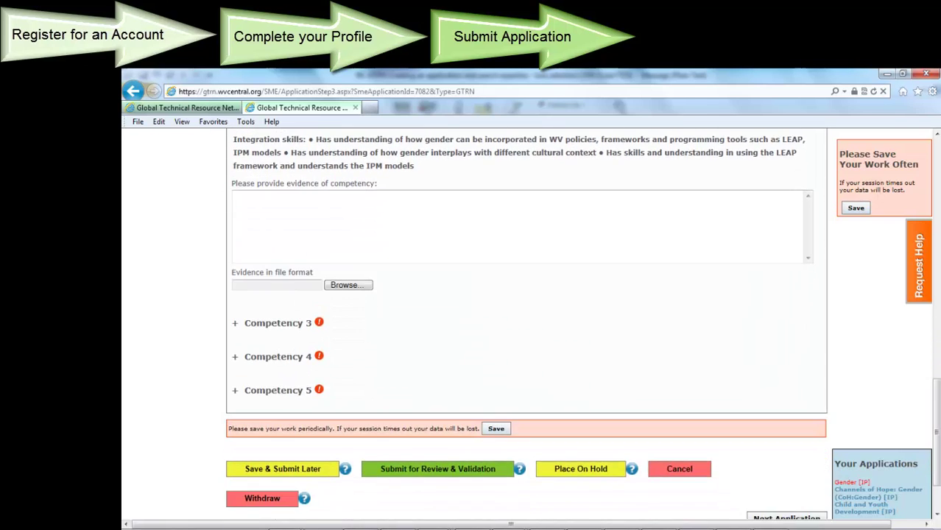
pyautogui.click(237, 327)
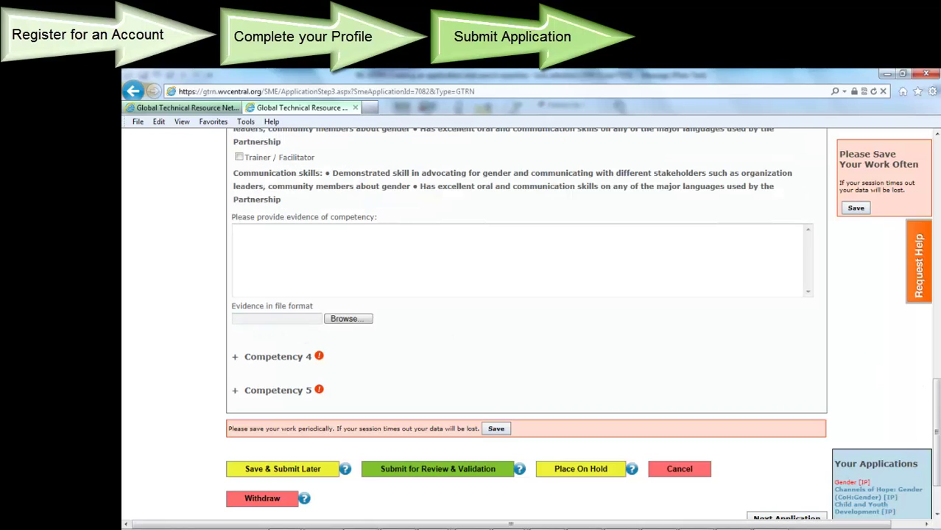
pyautogui.moveTo(937, 433); pyautogui.dragTo(937, 390)
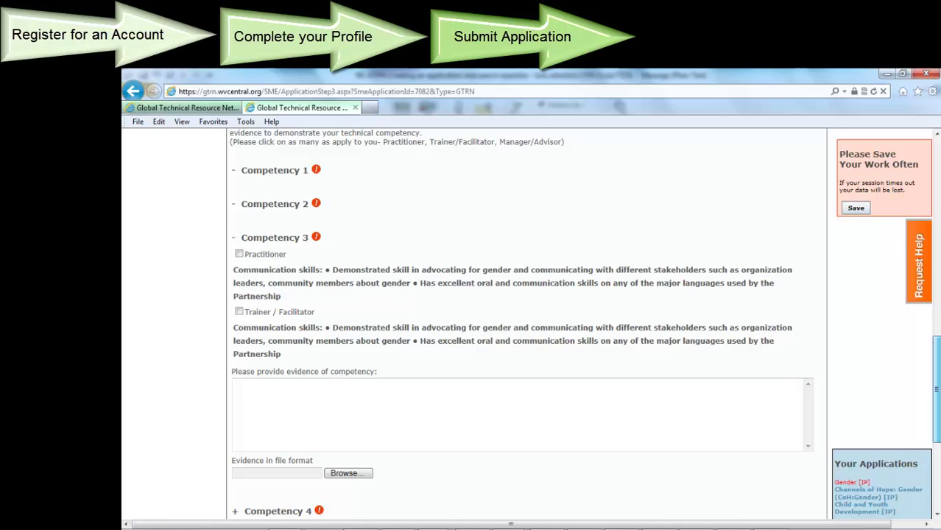
pyautogui.scroll(-5, 516, 325)
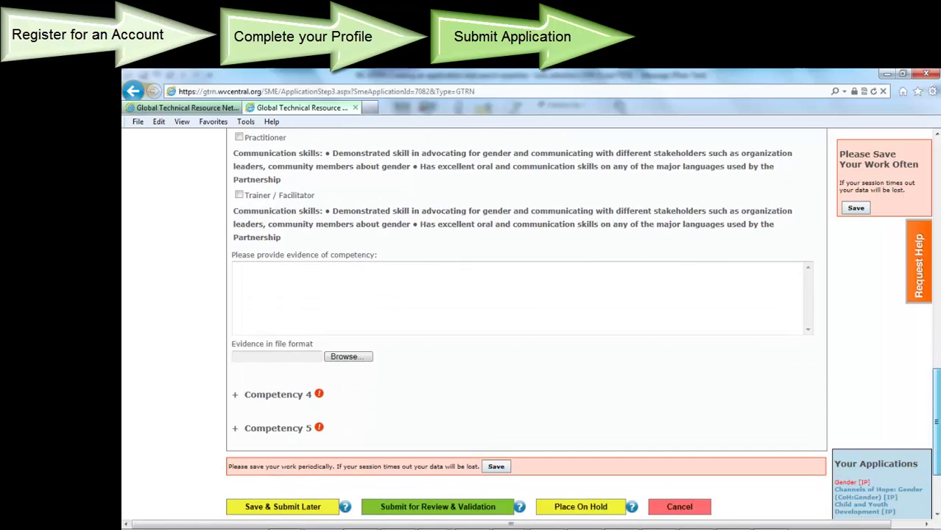
pyautogui.scroll(-1, 516, 324)
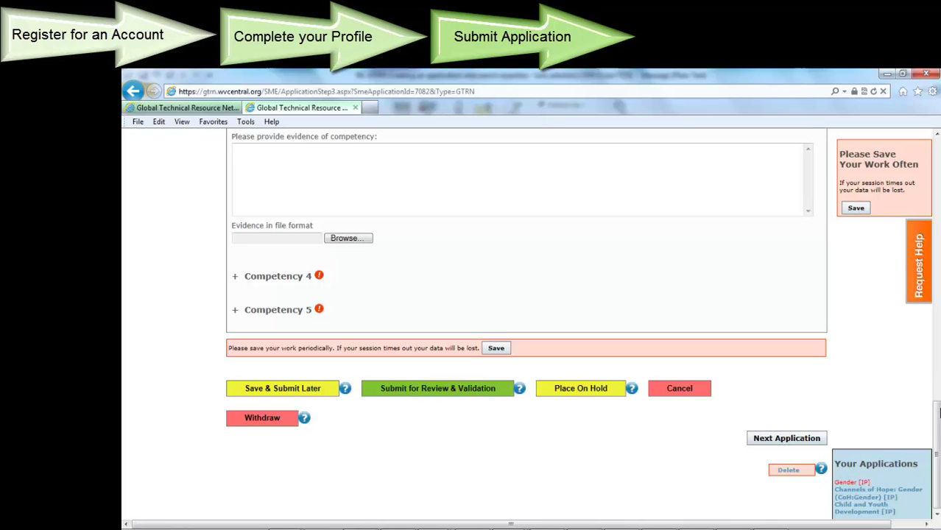
pyautogui.moveTo(937, 414); pyautogui.dragTo(937, 147)
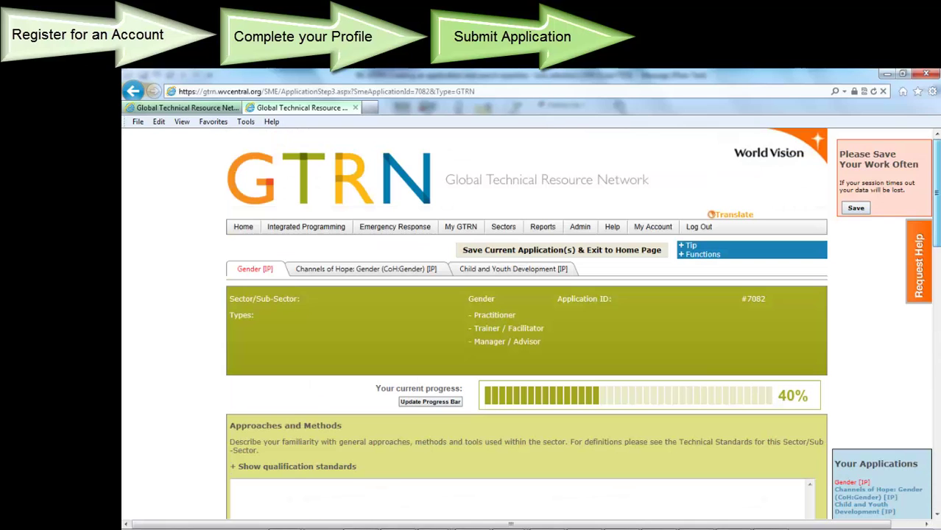
# Try submitting the Channels of Hope: Gender application for review, which fails for lacking a competency
pyautogui.click(396, 271)
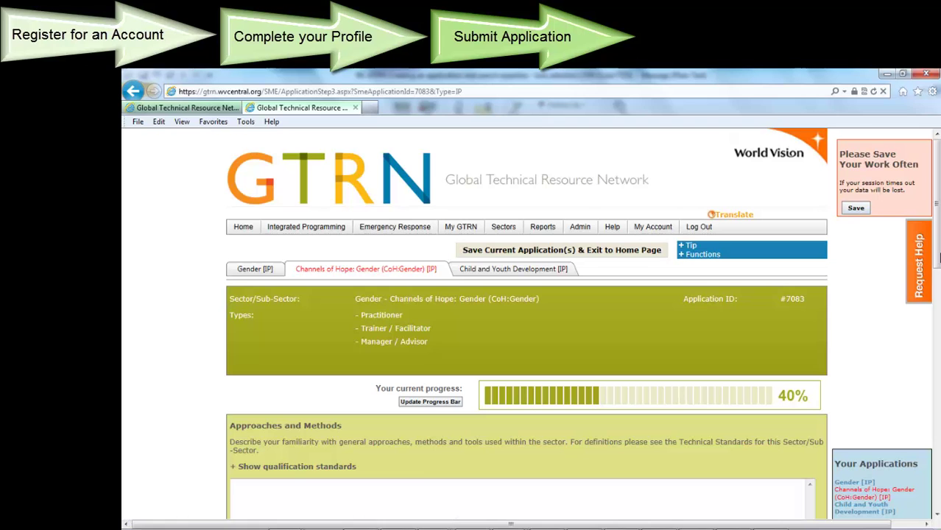
pyautogui.moveTo(938, 256); pyautogui.dragTo(938, 496)
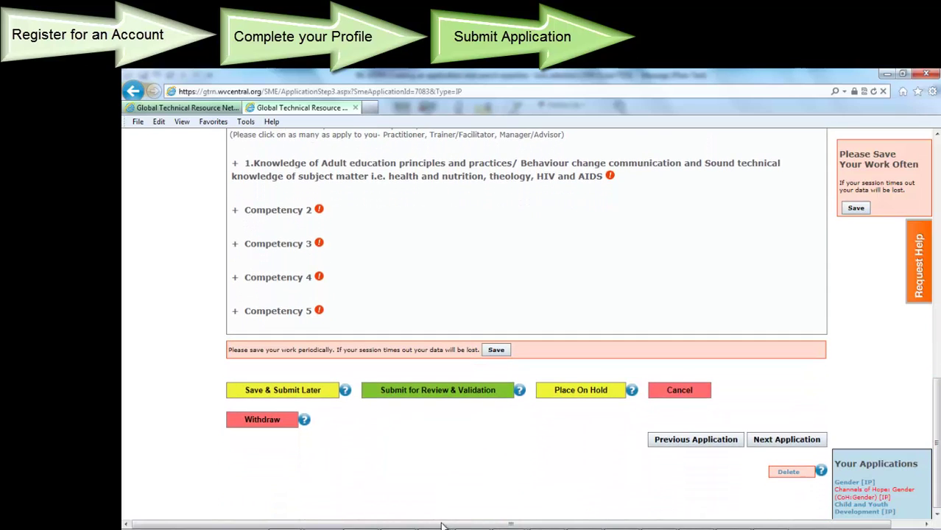
pyautogui.click(426, 396)
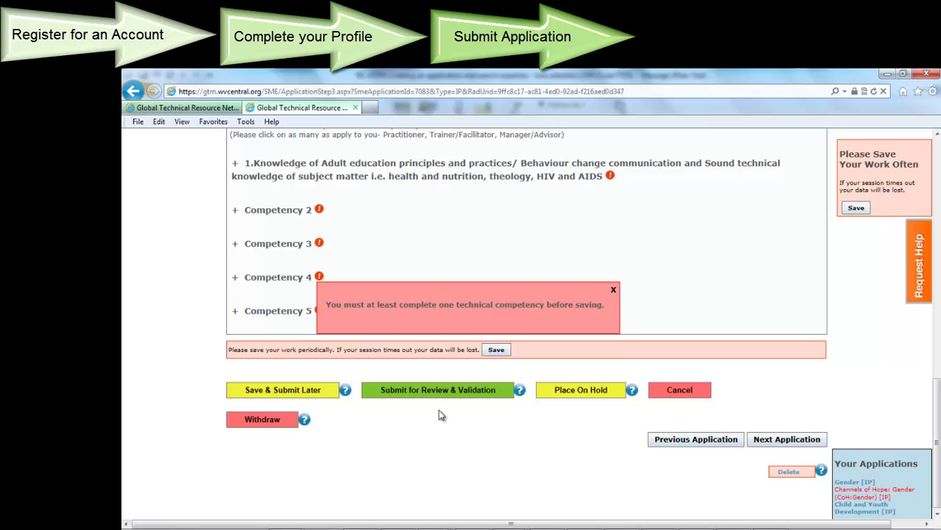
# Dismiss the warning and claim Competency 4 at Manager / Advisor level with 'test evidence'
pyautogui.click(614, 291)
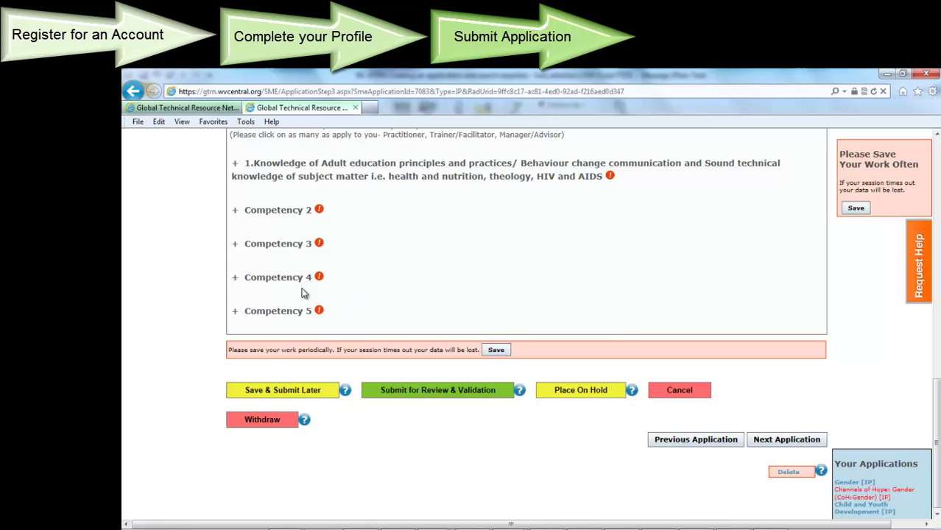
pyautogui.click(235, 280)
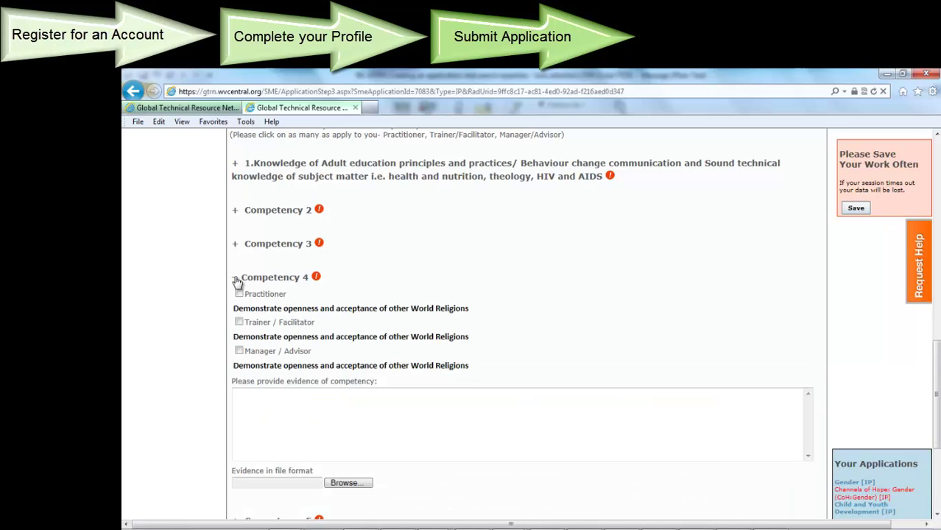
pyautogui.click(240, 353)
pyautogui.click(276, 402)
pyautogui.write('test evid')
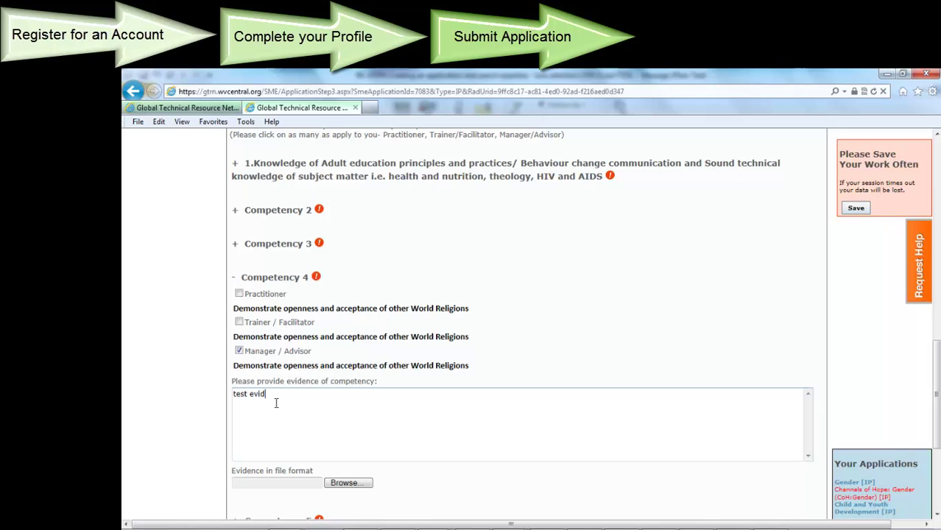
pyautogui.write('ence')
# Submit the Channels of Hope: Gender application for Review & Validation and confirm with Yes
pyautogui.scroll(-3, 934, 391)
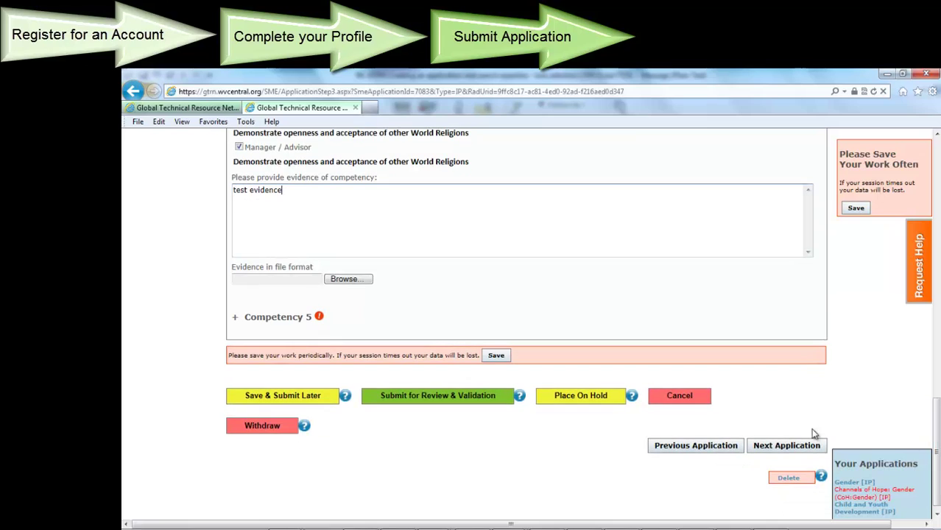
pyautogui.click(420, 400)
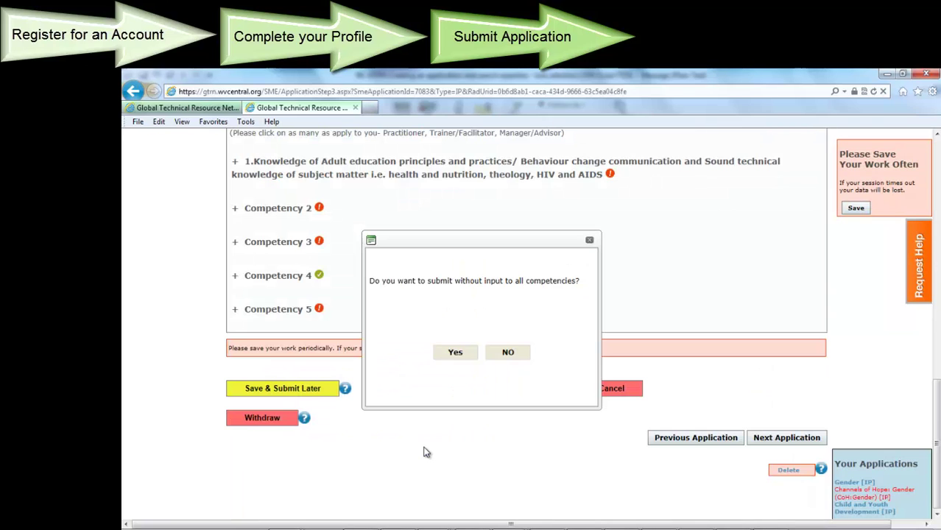
pyautogui.click(454, 355)
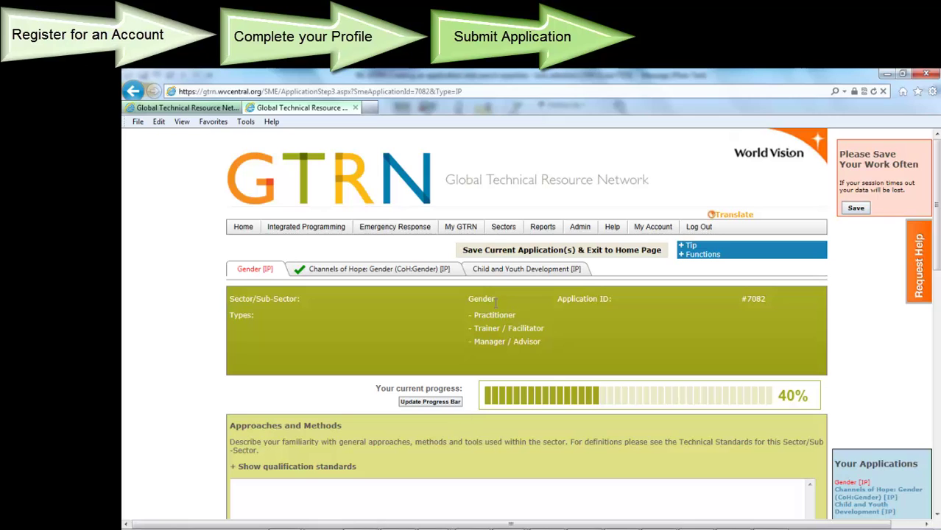
# Scroll through the Child and Youth Development application's Technical Competencies
pyautogui.click(501, 272)
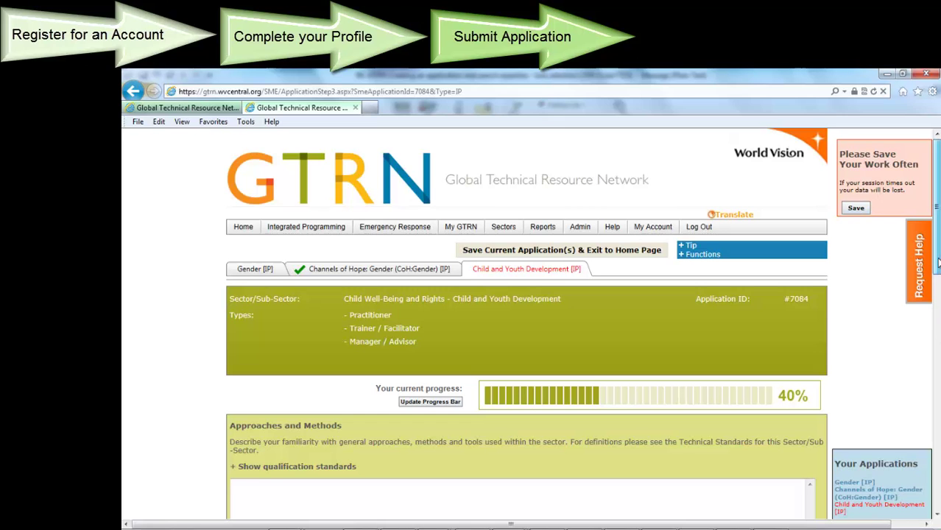
pyautogui.moveTo(937, 262); pyautogui.dragTo(937, 469)
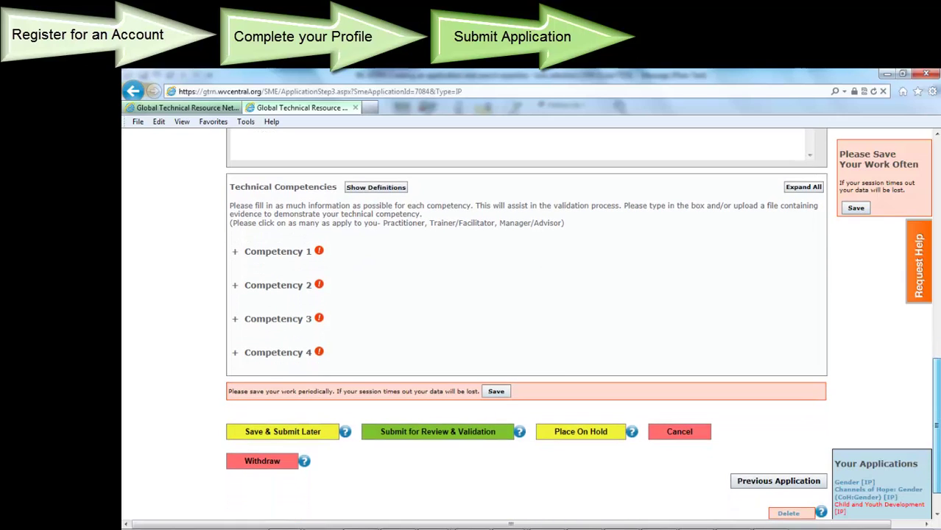
pyautogui.moveTo(937, 468); pyautogui.dragTo(937, 247)
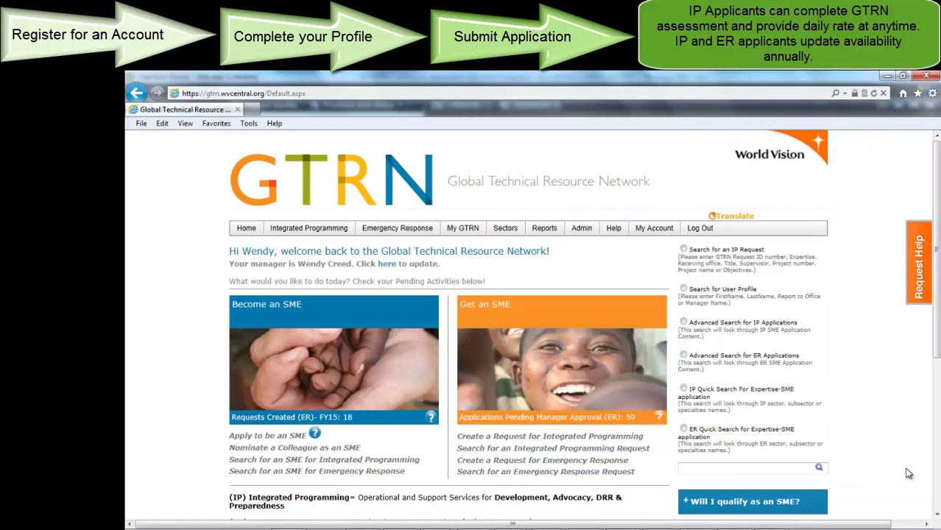
# Expand MY SME STATUS to review application statuses, then collapse it
pyautogui.scroll(-3, 939, 339)
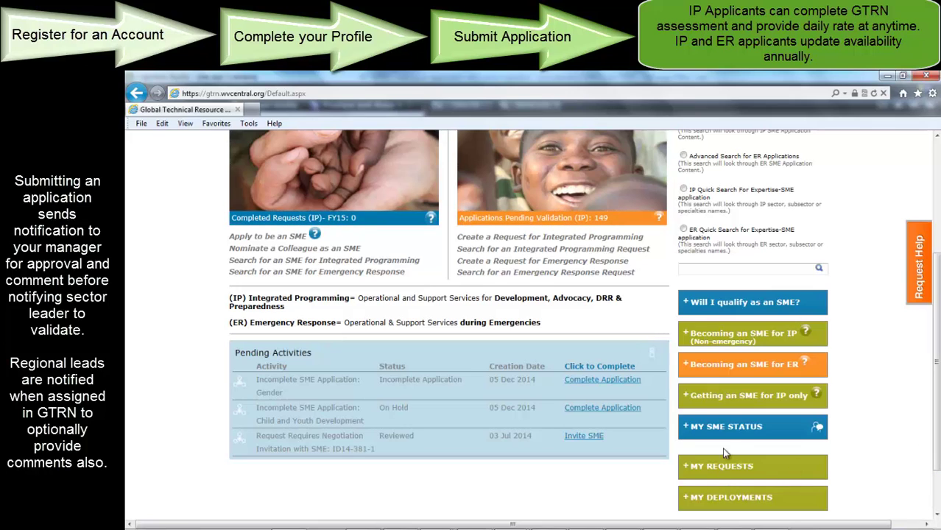
pyautogui.click(728, 430)
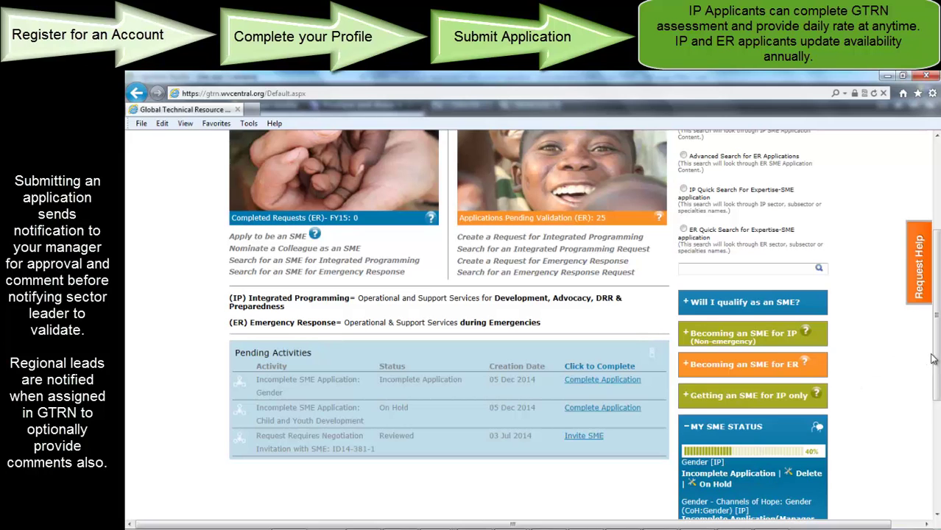
pyautogui.scroll(-3, 937, 360)
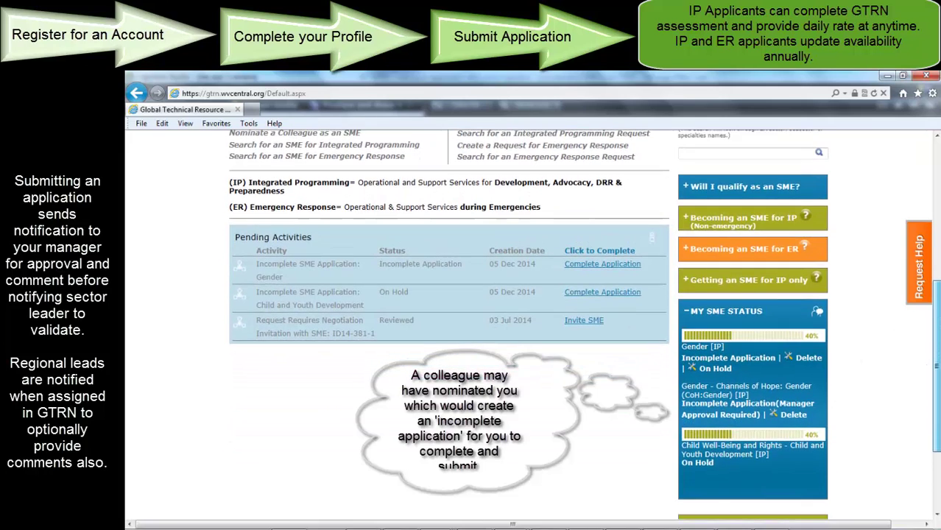
pyautogui.click(740, 319)
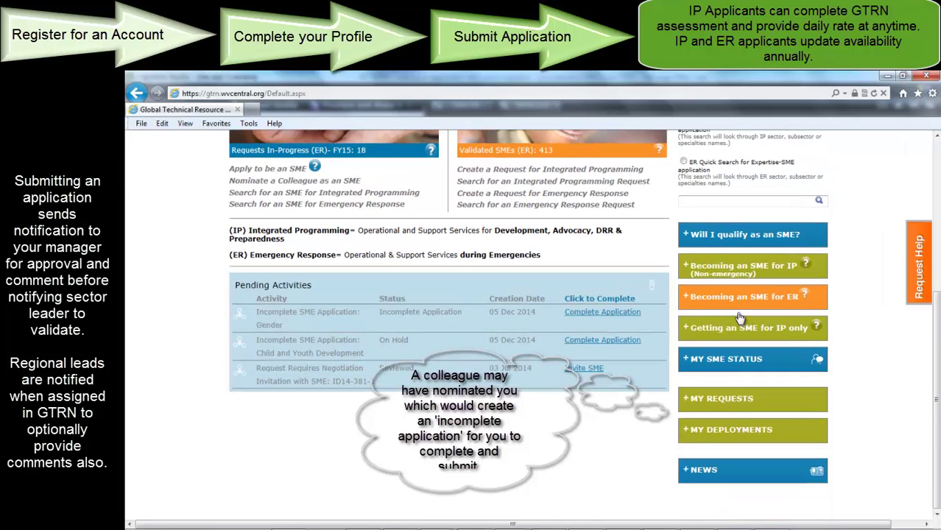
# Read the Becoming an SME for IP guide, collapse it, and bring up the My GTRN menu
pyautogui.click(739, 271)
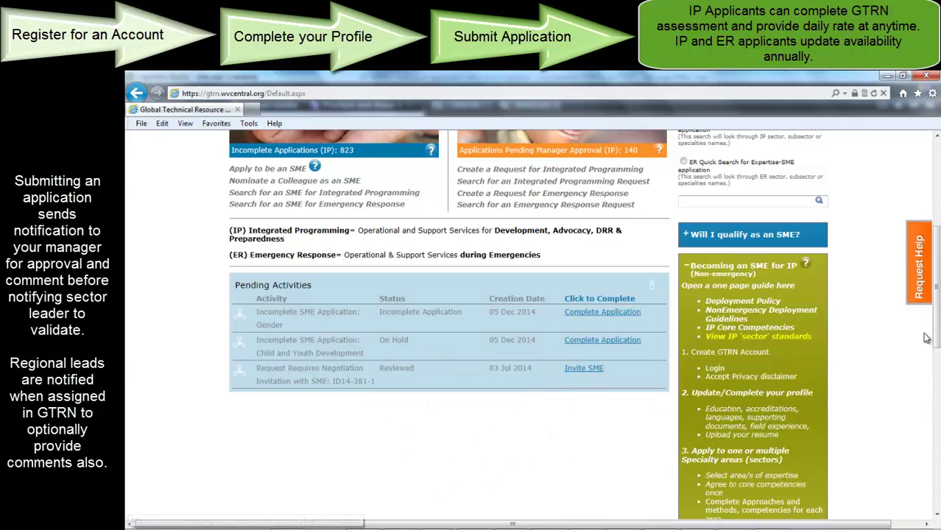
pyautogui.moveTo(938, 336); pyautogui.dragTo(939, 380)
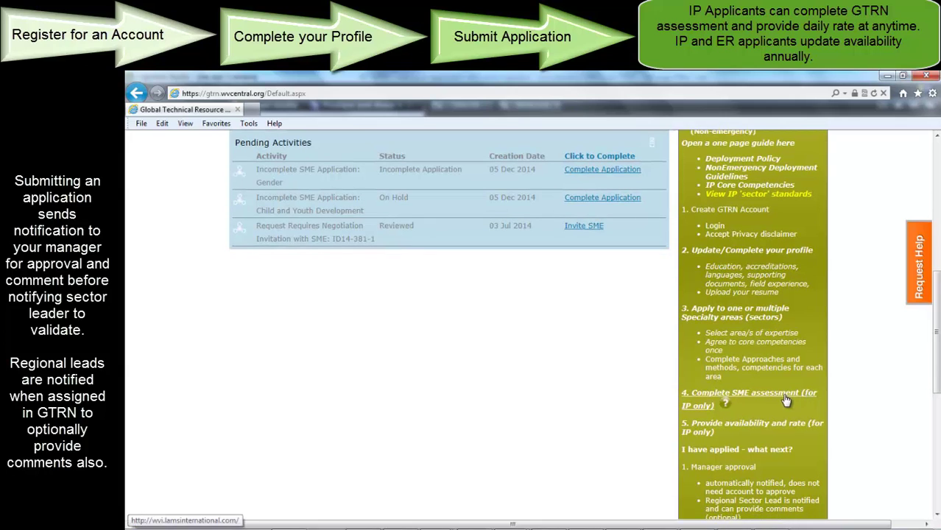
pyautogui.moveTo(726, 404)
pyautogui.scroll(3, 725, 400)
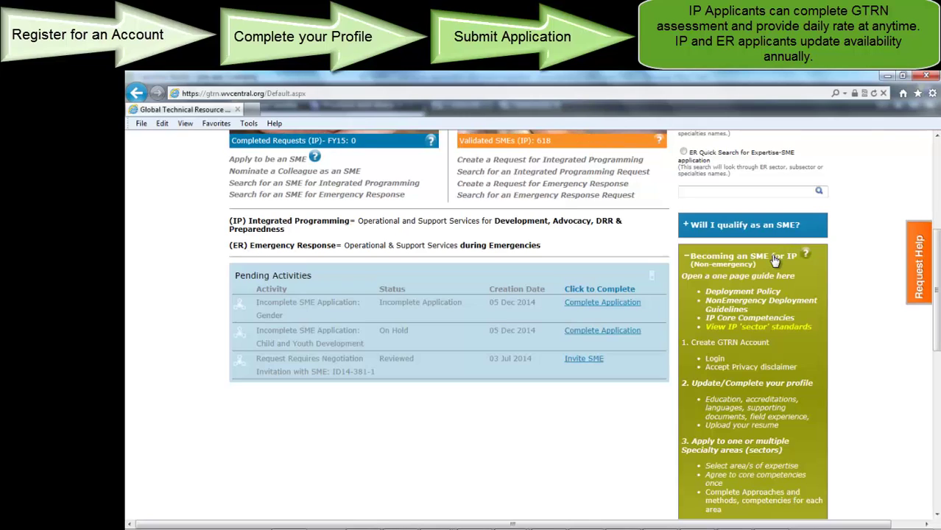
pyautogui.click(775, 257)
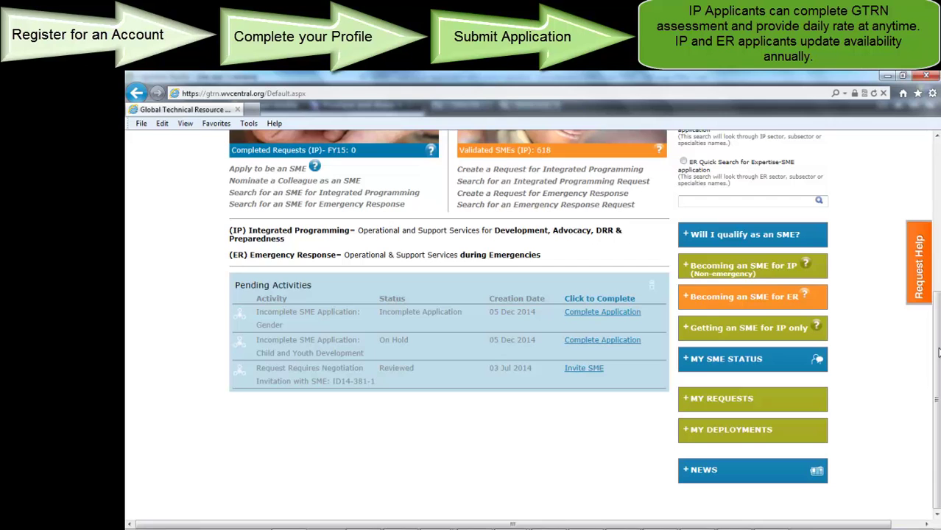
pyautogui.scroll(5, 937, 353)
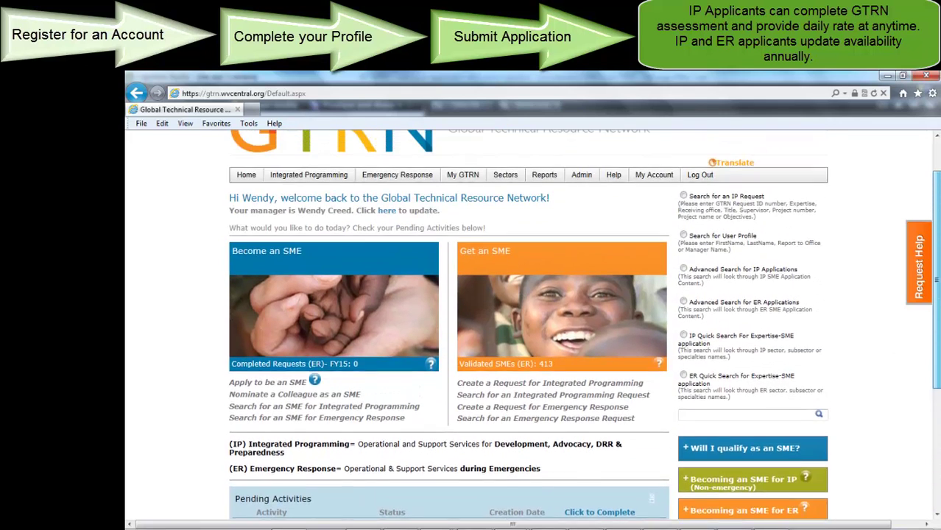
pyautogui.scroll(1, 584, 325)
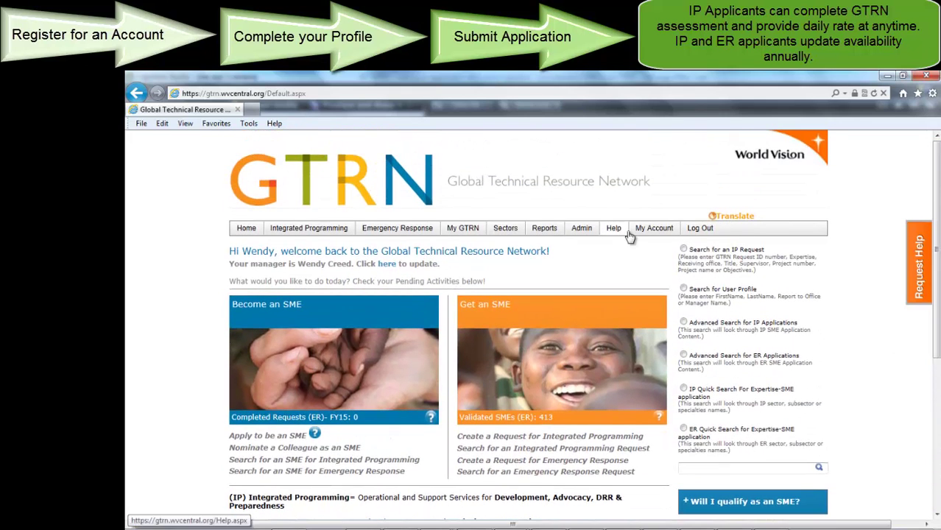
pyautogui.moveTo(467, 231)
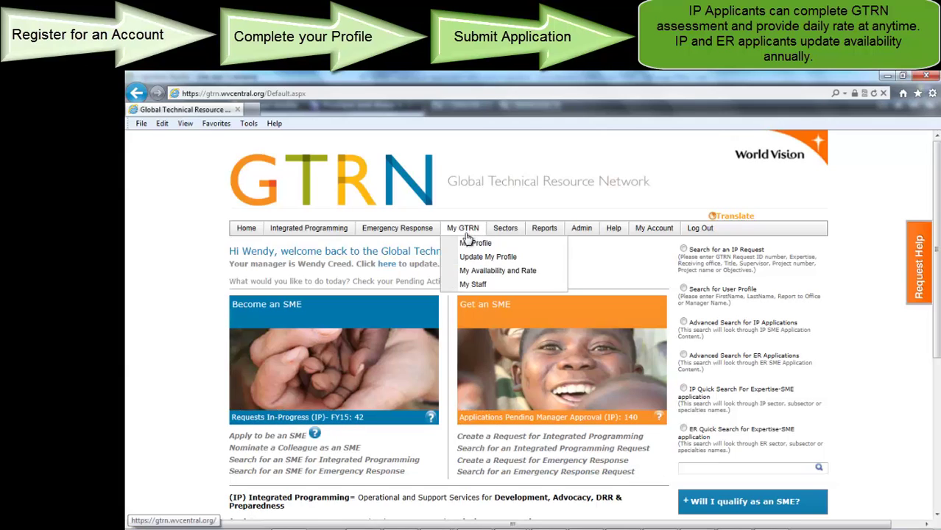
# Open My Availability and Rate and scroll through the daily charge rate and quarterly availability
pyautogui.click(475, 272)
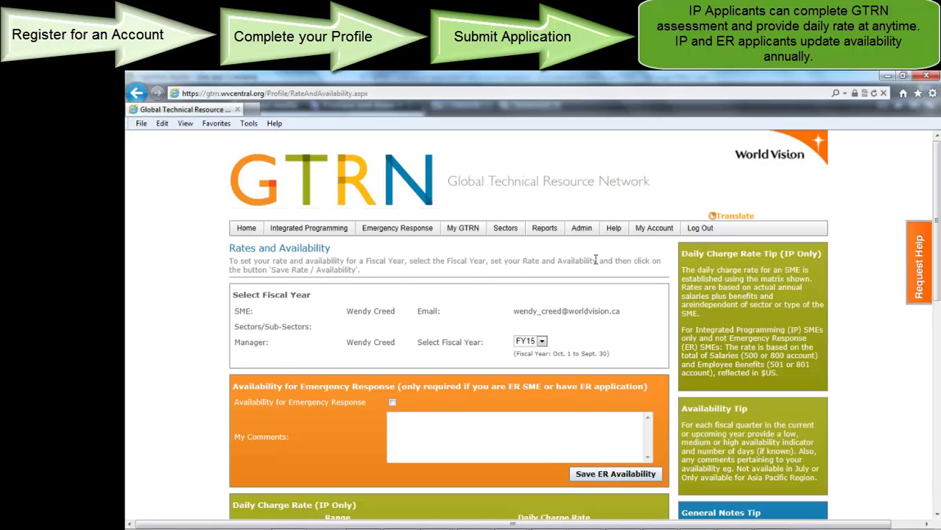
pyautogui.scroll(-3, 938, 170)
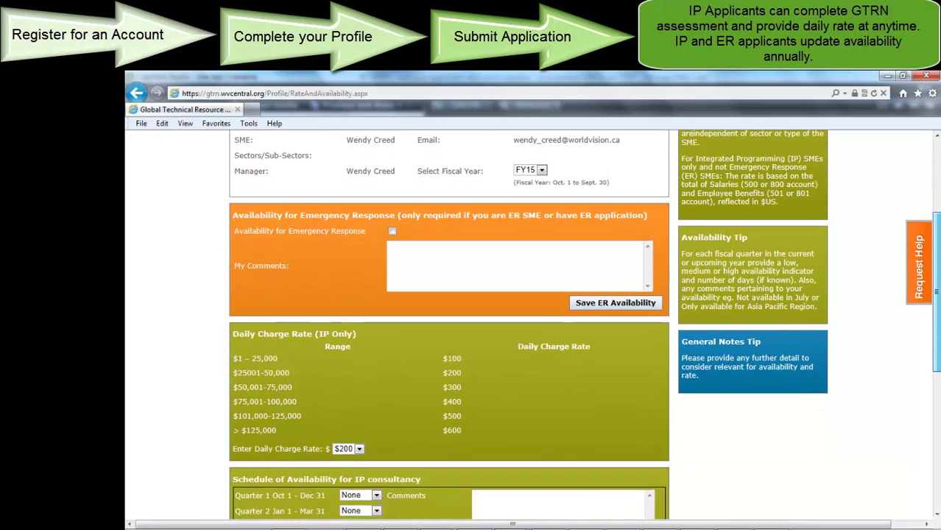
pyautogui.scroll(-2, 471, 324)
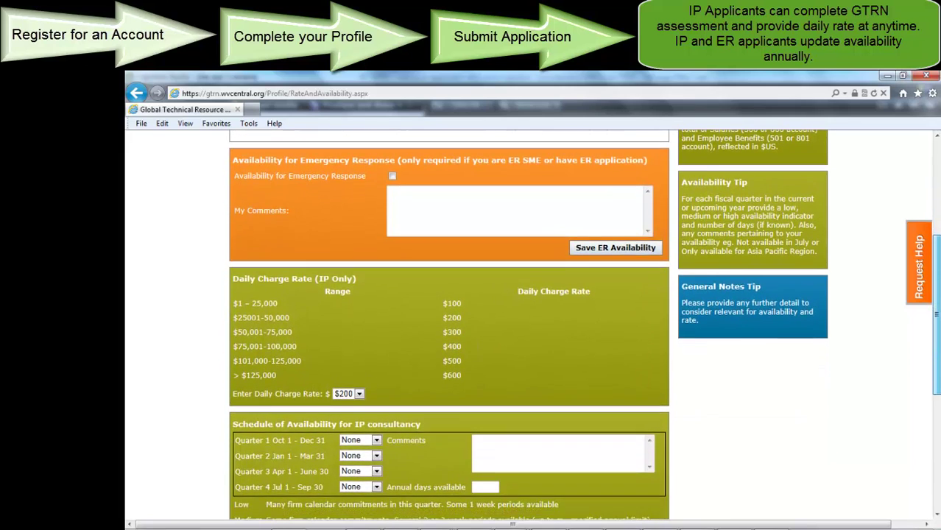
pyautogui.scroll(-1, 471, 324)
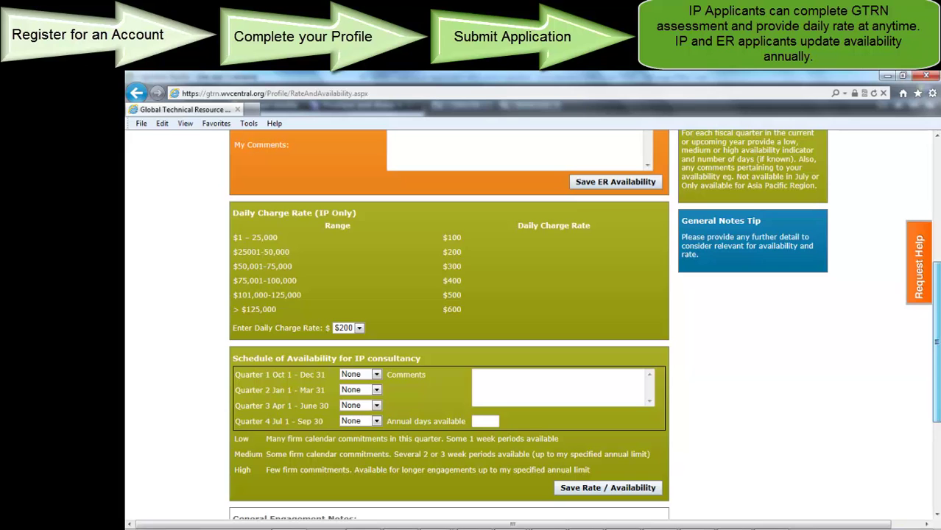
pyautogui.scroll(1, 472, 324)
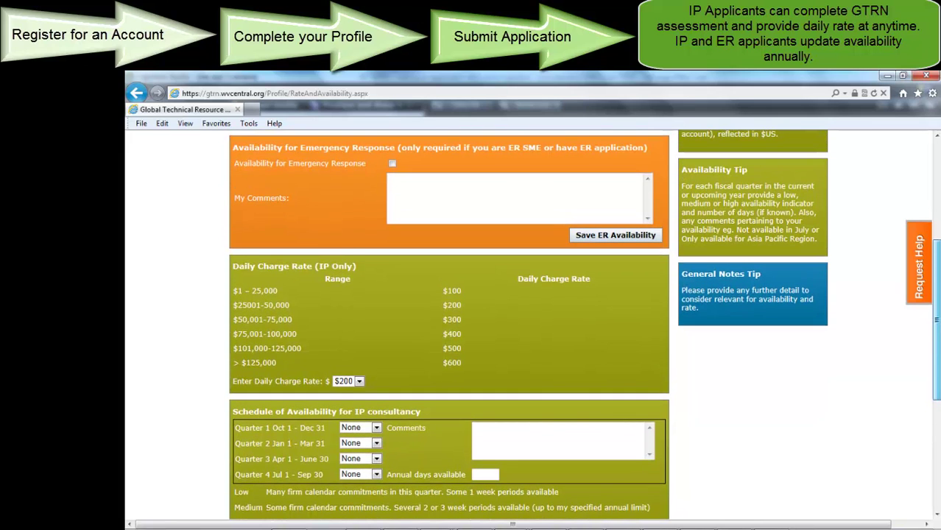
pyautogui.scroll(2, 472, 325)
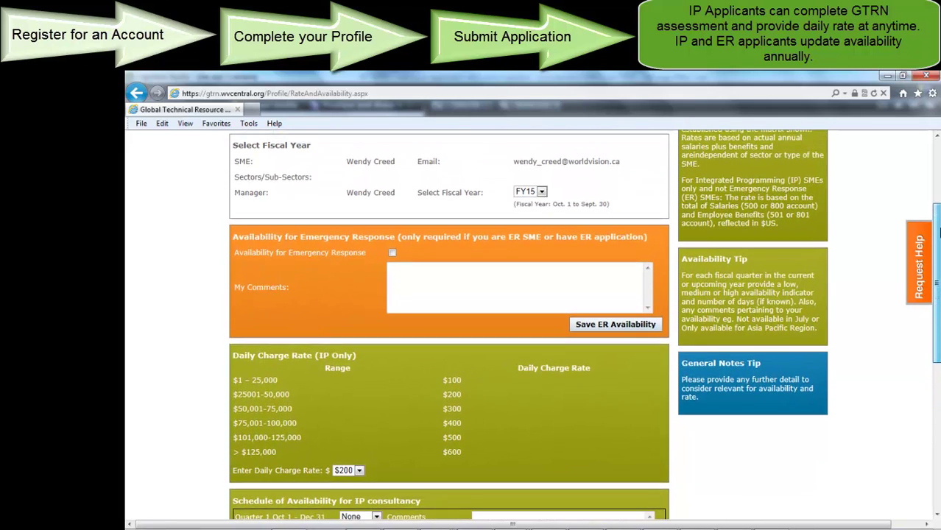
pyautogui.moveTo(939, 231); pyautogui.dragTo(939, 376)
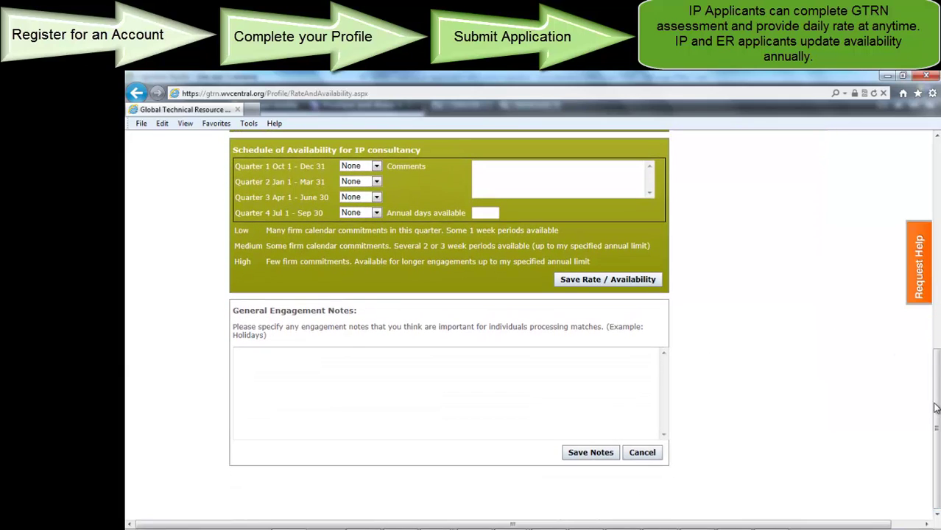
pyautogui.moveTo(938, 409); pyautogui.dragTo(936, 210)
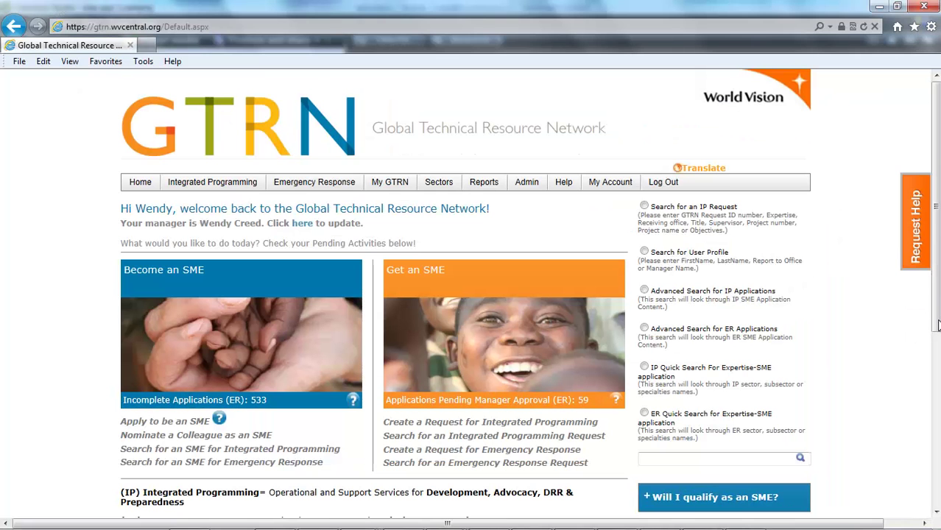
pyautogui.moveTo(936, 326); pyautogui.dragTo(936, 480)
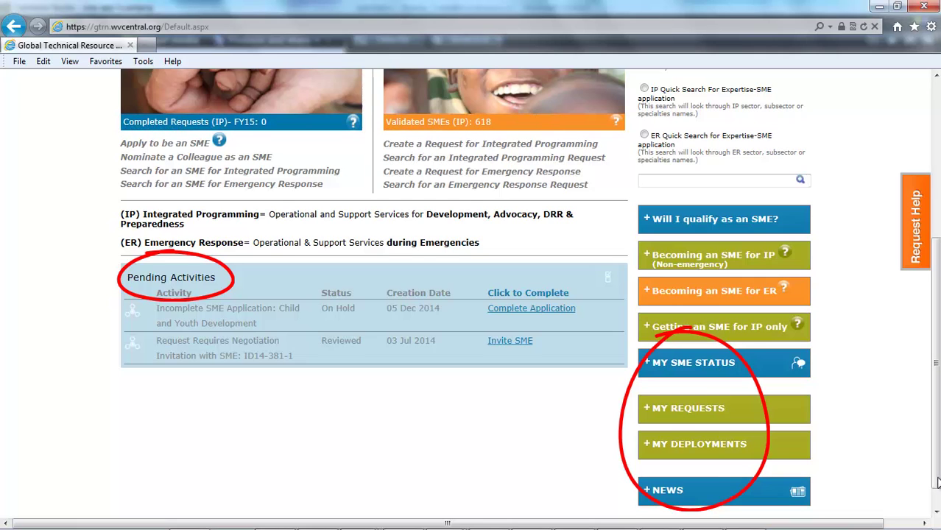
pyautogui.moveTo(937, 483); pyautogui.dragTo(938, 310)
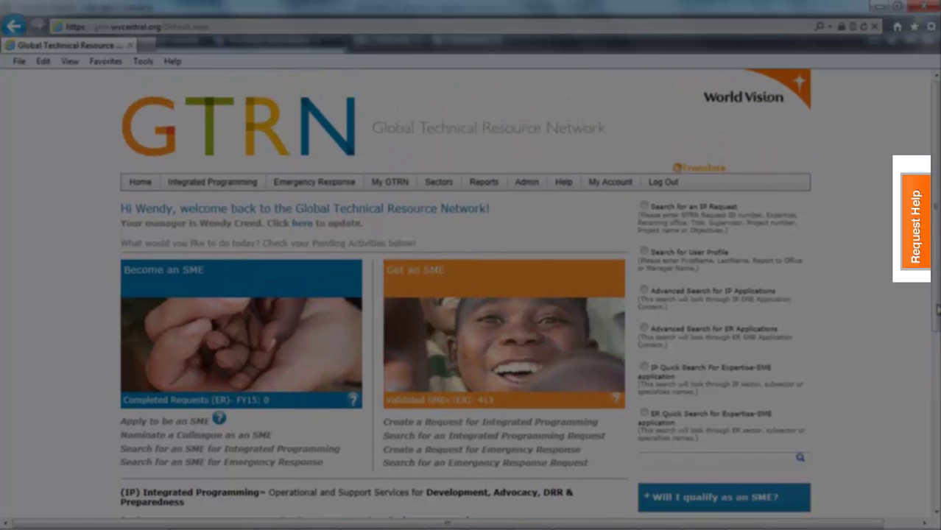